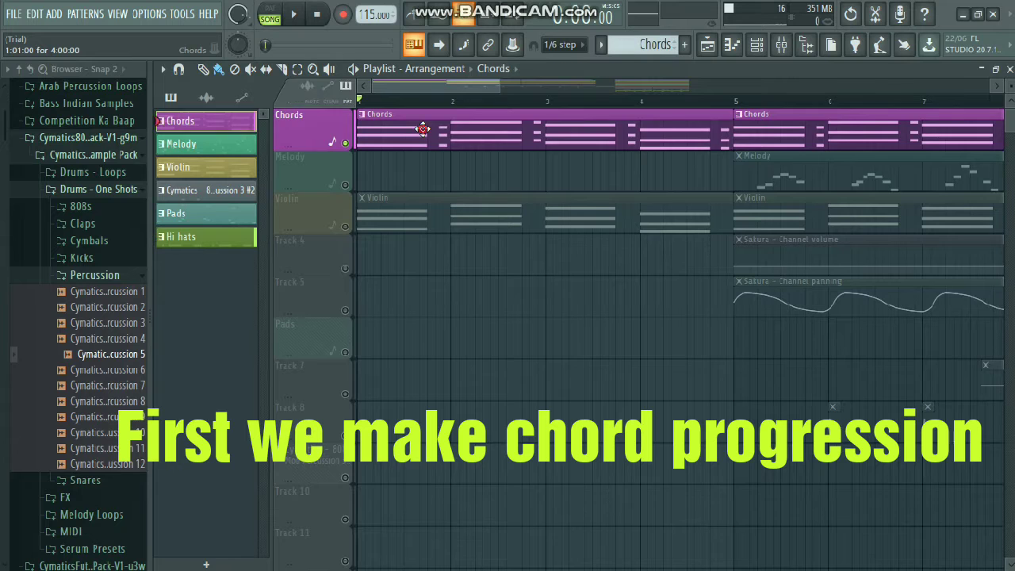
- Examine the Chords pattern's notes in the piano roll, play the progression, and return to the playlist
{"action": "scroll", "coordinate": [348, 285], "scroll_direction": "up", "scroll_amount": 3}
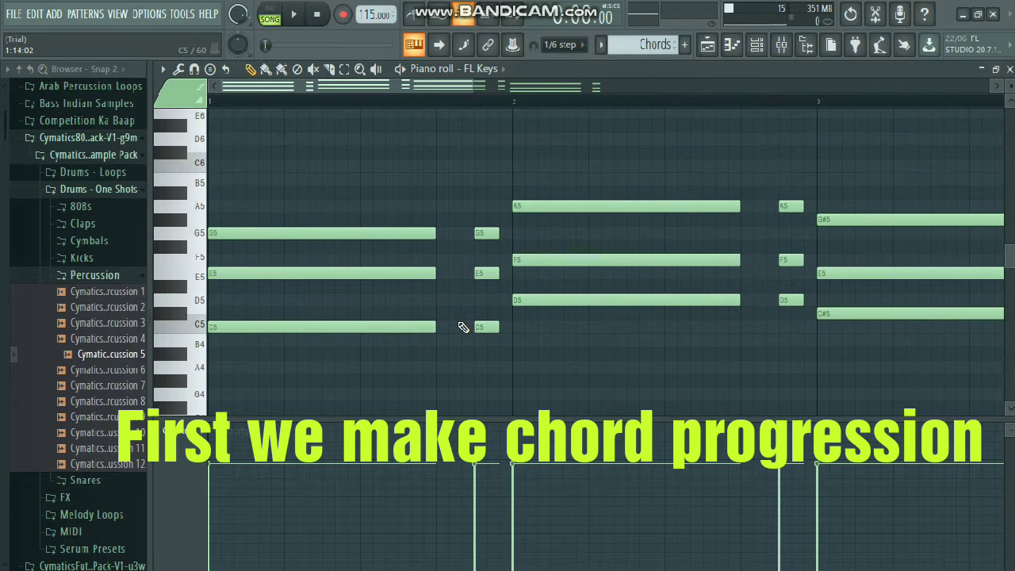
{"action": "scroll", "coordinate": [508, 359], "scroll_direction": "down", "scroll_amount": 3}
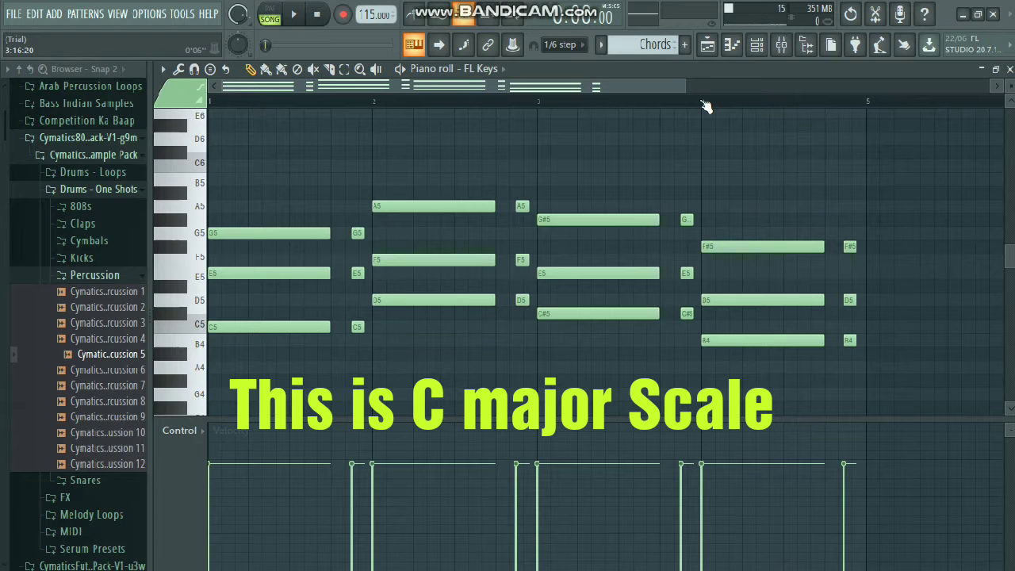
{"action": "key", "text": "space"}
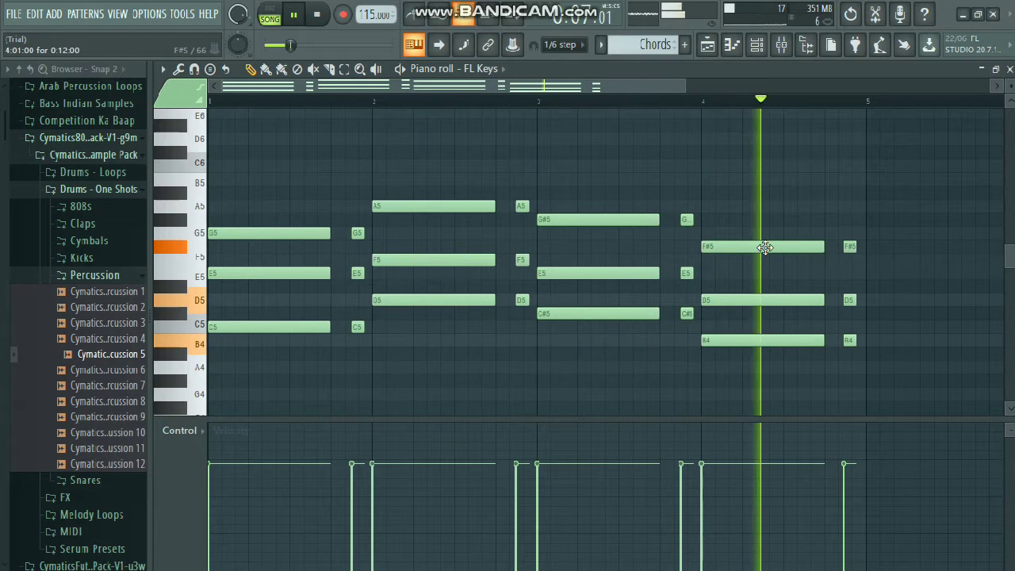
{"action": "key", "text": "space"}
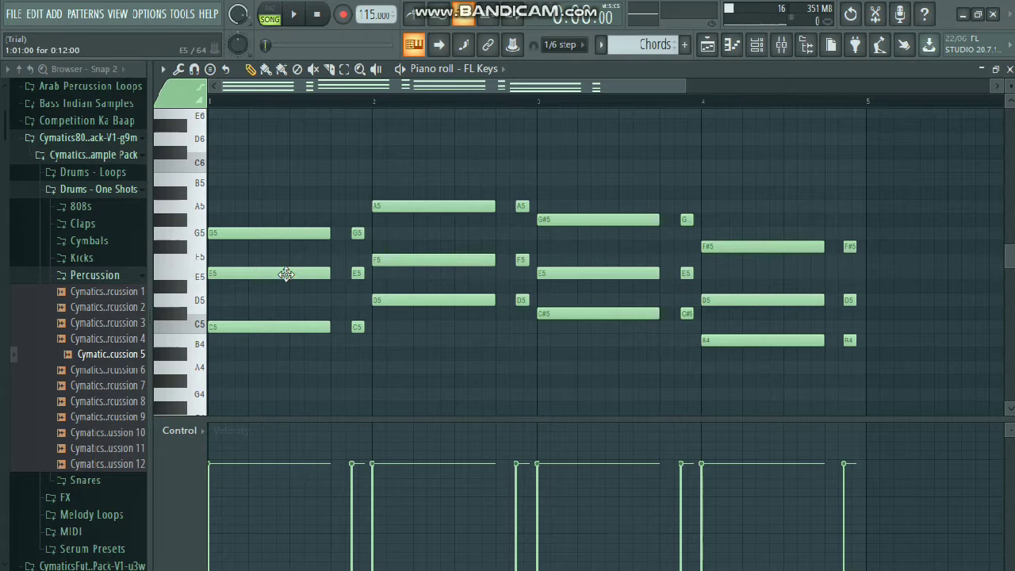
{"action": "left_click", "coordinate": [746, 45]}
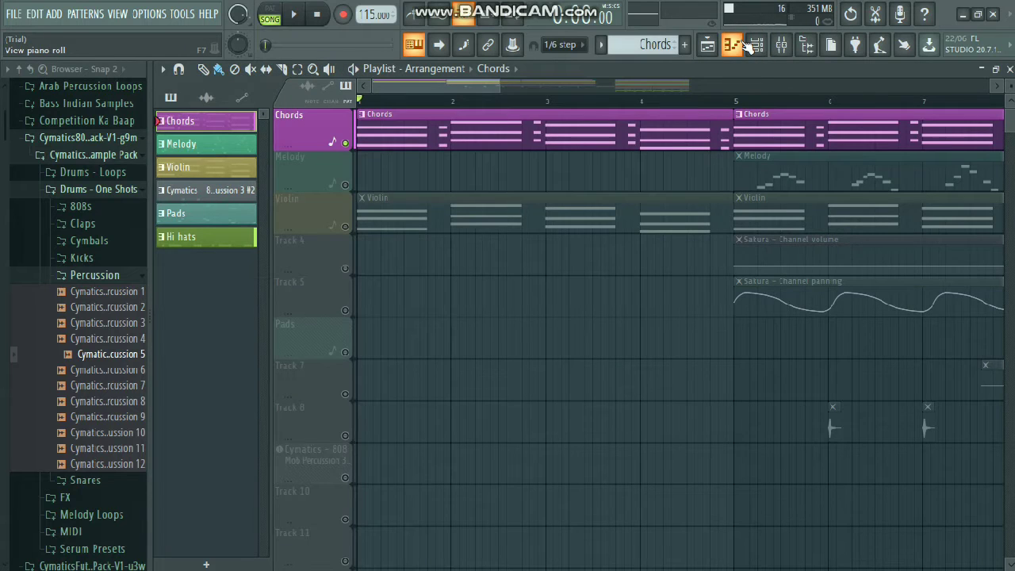
- View the FL Keys instrument behind the Chords pattern, play the chords with it open, and close it along with the channel rack
{"action": "left_click", "coordinate": [759, 48]}
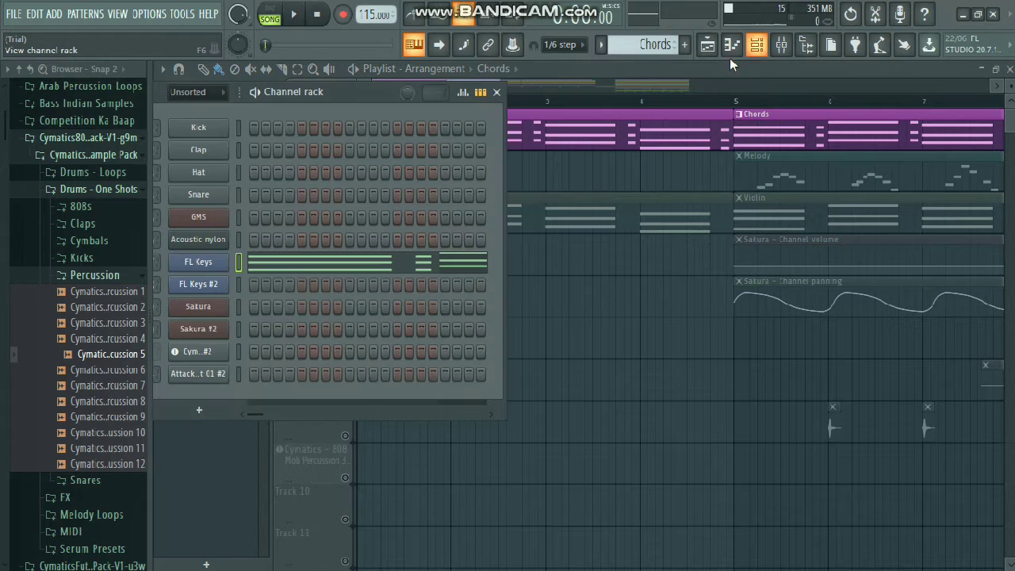
{"action": "left_click", "coordinate": [214, 262]}
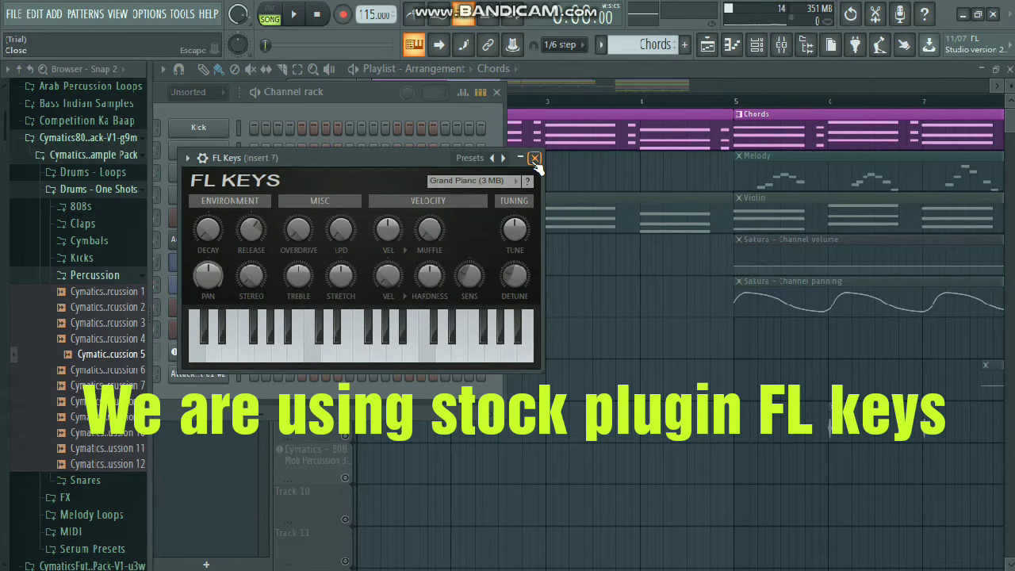
{"action": "key", "text": "space"}
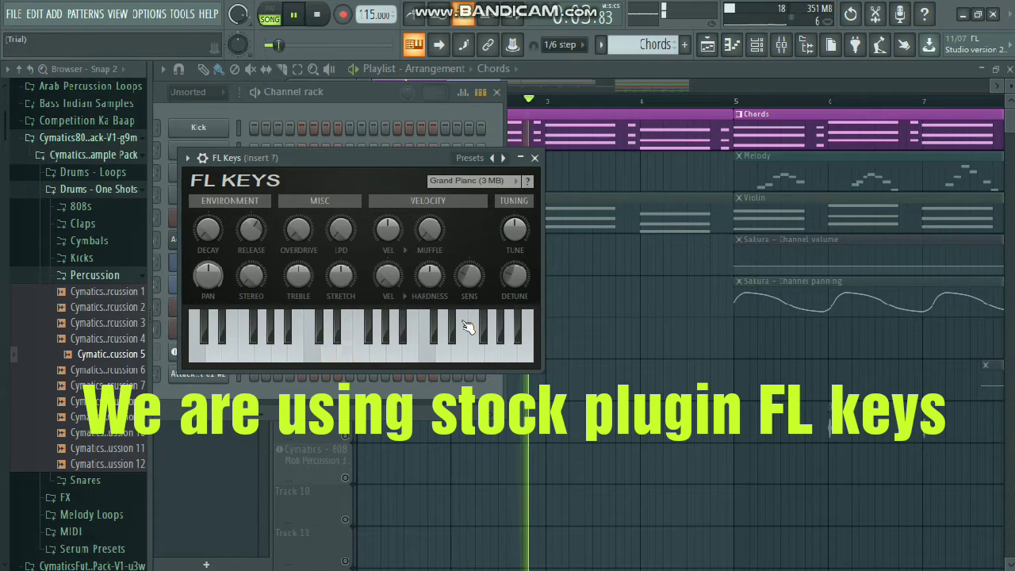
{"action": "key", "text": "space"}
{"action": "left_click", "coordinate": [534, 159]}
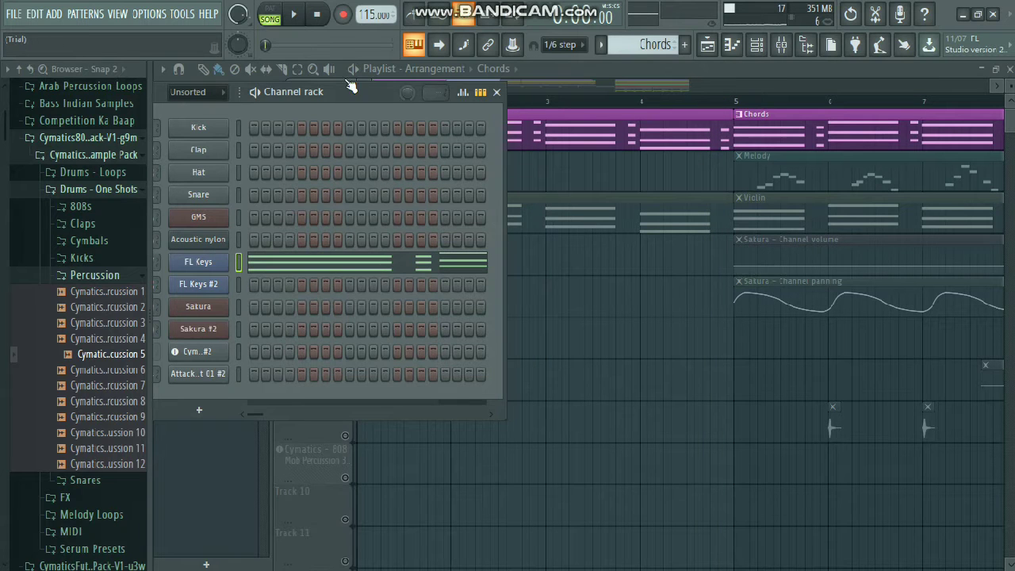
{"action": "left_click_drag", "start_coordinate": [356, 96], "coordinate": [623, 195]}
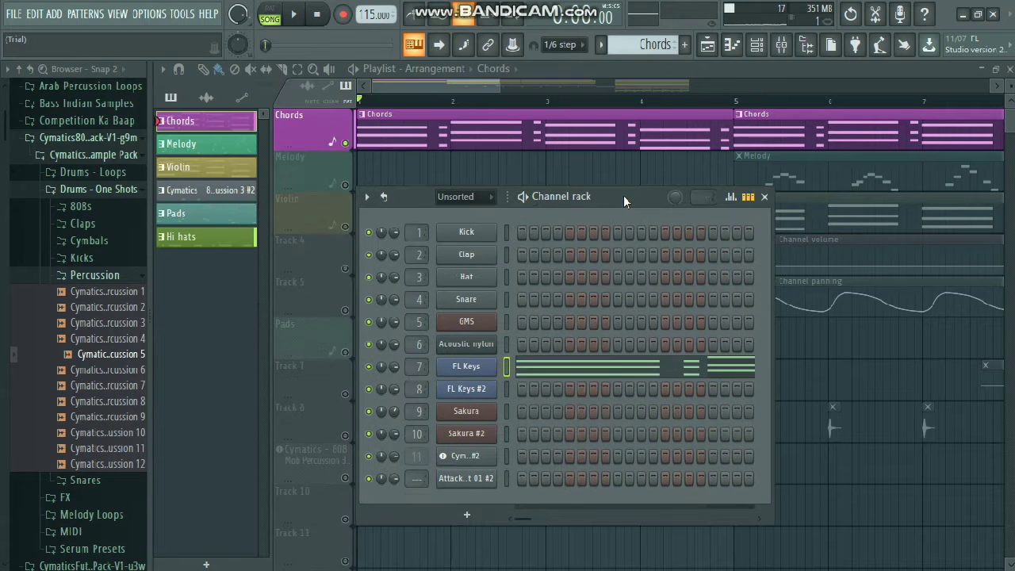
{"action": "left_click", "coordinate": [759, 198]}
- Solo the Violin track in the playlist
{"action": "scroll", "coordinate": [609, 268], "scroll_direction": "down", "scroll_amount": 2}
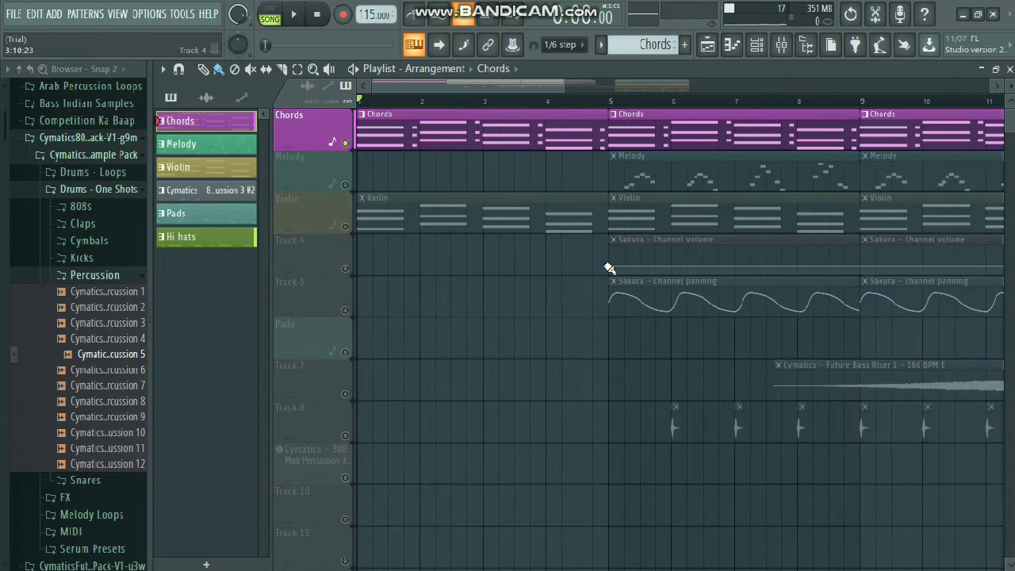
{"action": "left_click", "coordinate": [345, 228]}
{"action": "right_click", "coordinate": [345, 228]}
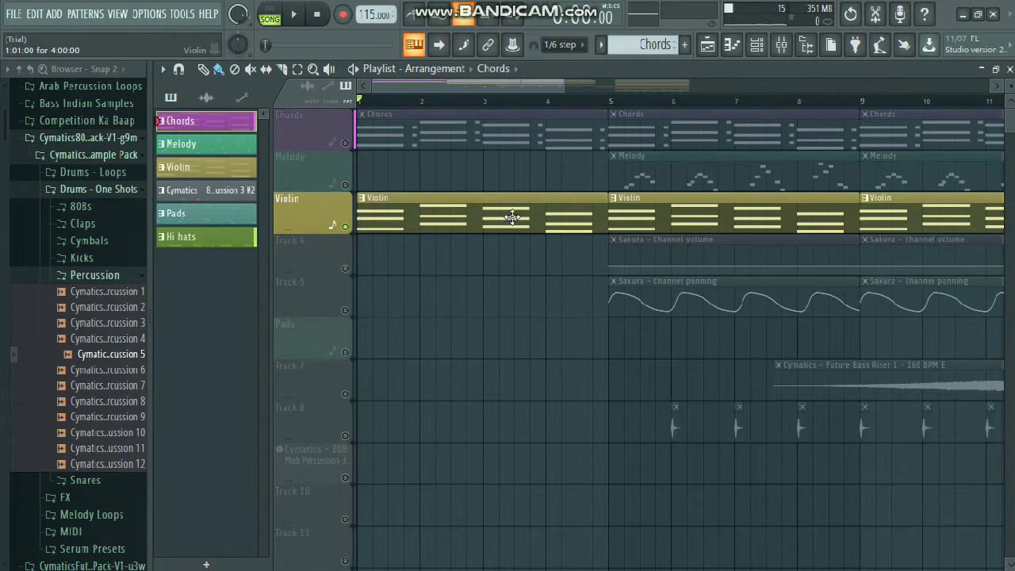
- Make Violin the active pattern and open the Sakura instrument it uses
{"action": "left_click", "coordinate": [758, 47]}
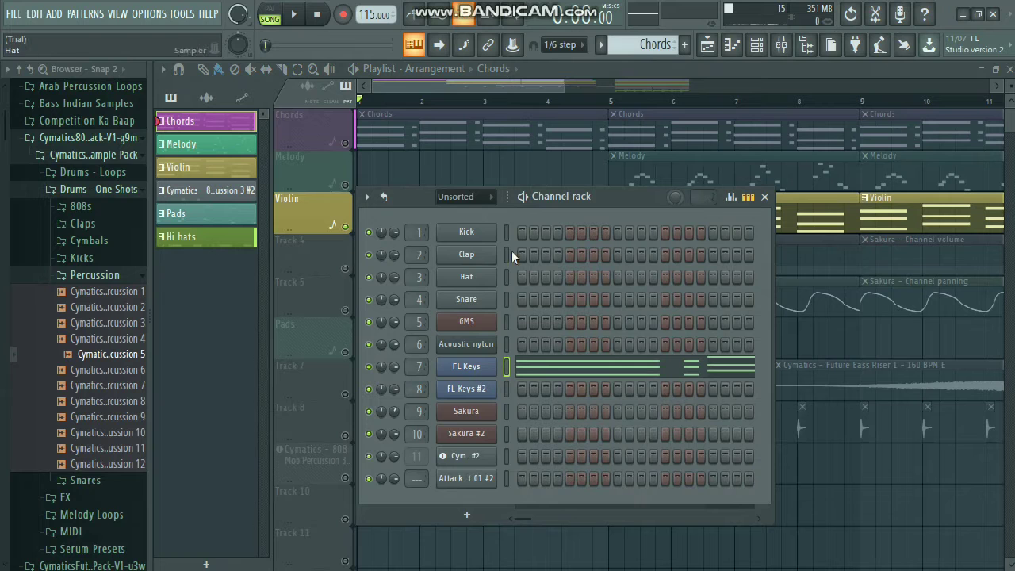
{"action": "left_click_drag", "start_coordinate": [644, 198], "coordinate": [680, 209]}
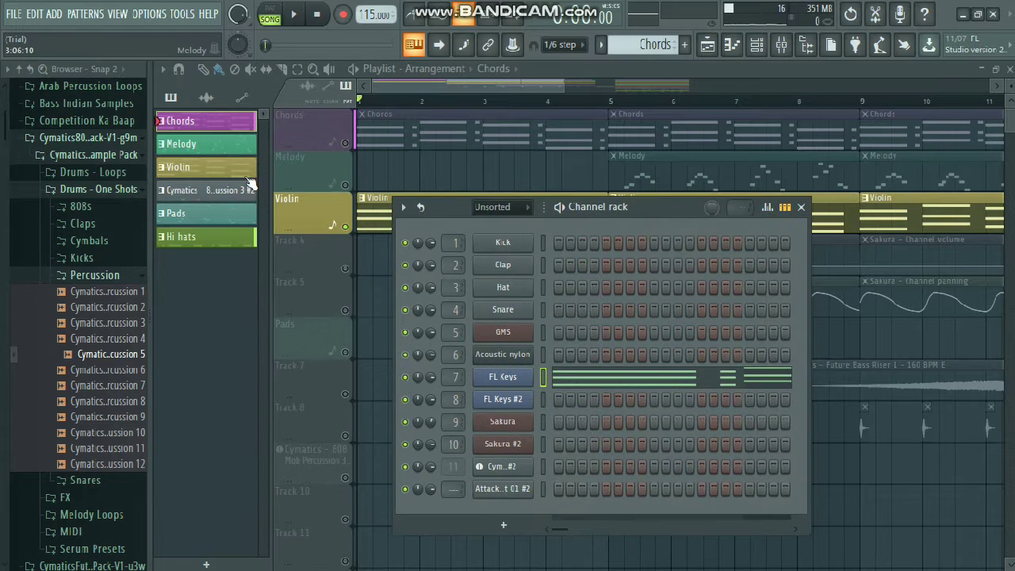
{"action": "left_click", "coordinate": [201, 173]}
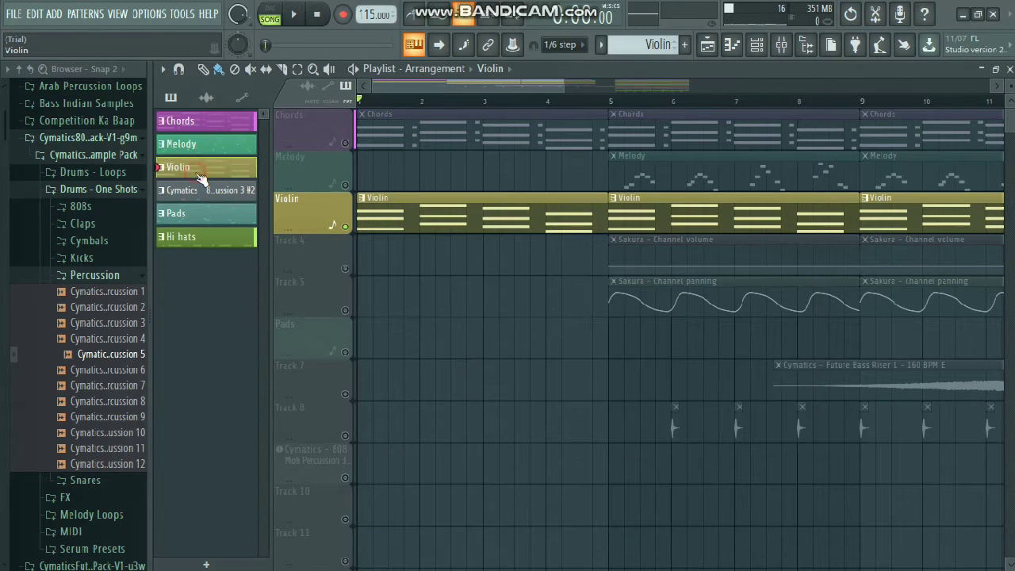
{"action": "left_click", "coordinate": [757, 44]}
{"action": "left_click", "coordinate": [502, 427]}
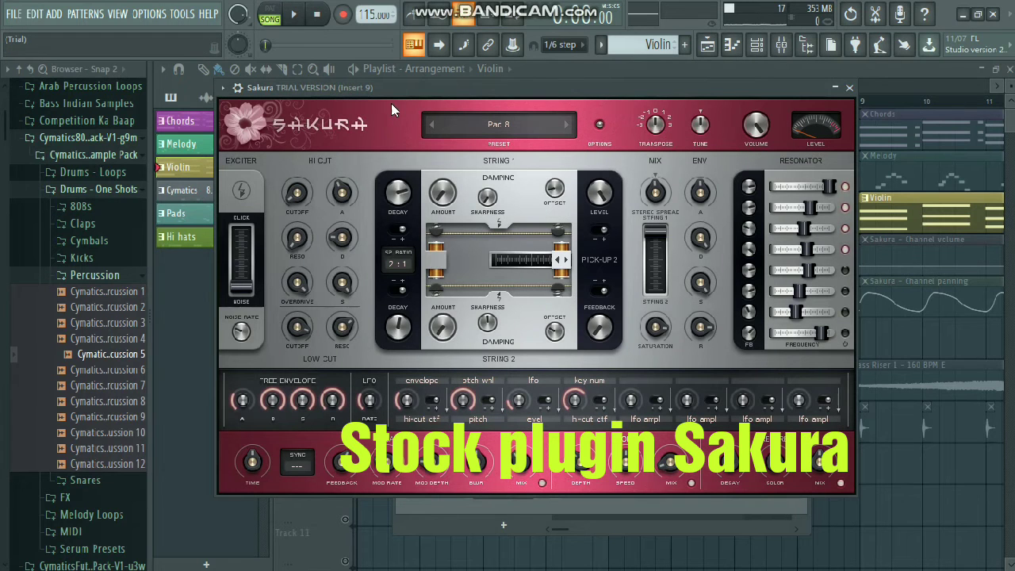
- Inspect the Sakura instrument window, close it and the channel rack, and play the soloed Violin track
{"action": "left_click_drag", "start_coordinate": [391, 92], "coordinate": [472, 323]}
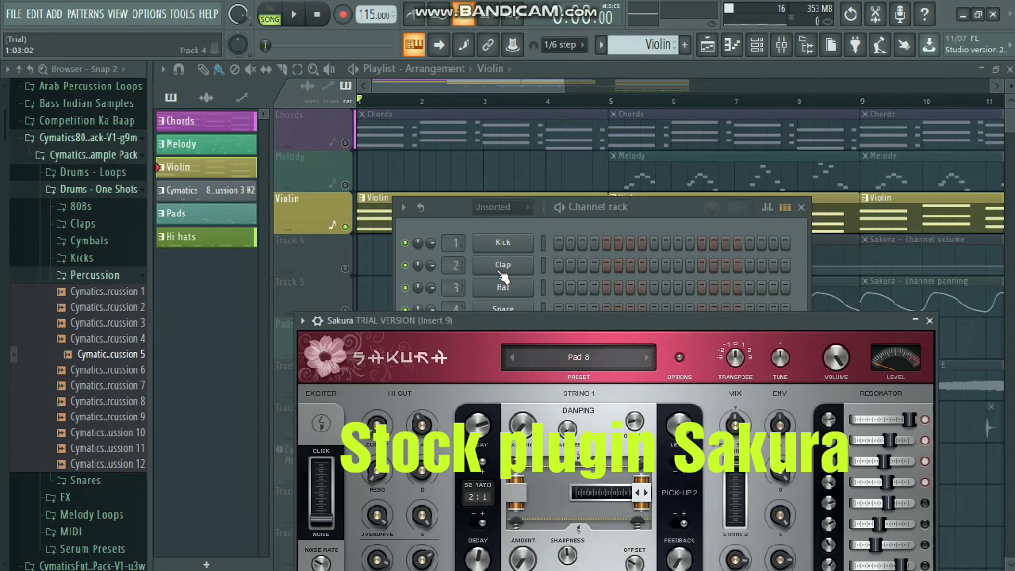
{"action": "left_click_drag", "start_coordinate": [535, 320], "coordinate": [528, 97]}
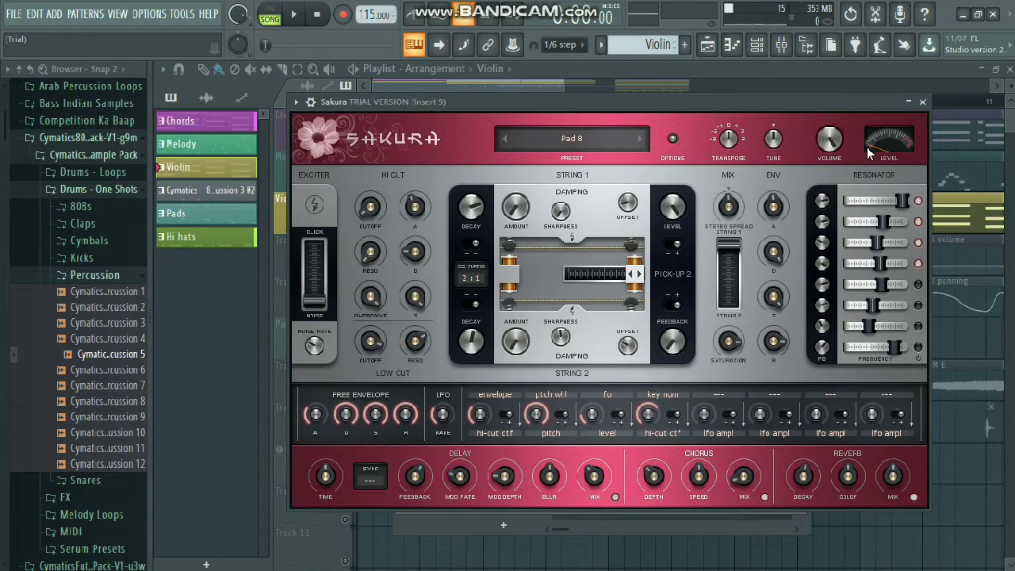
{"action": "left_click", "coordinate": [923, 103]}
{"action": "key", "text": "space"}
{"action": "left_click", "coordinate": [801, 206]}
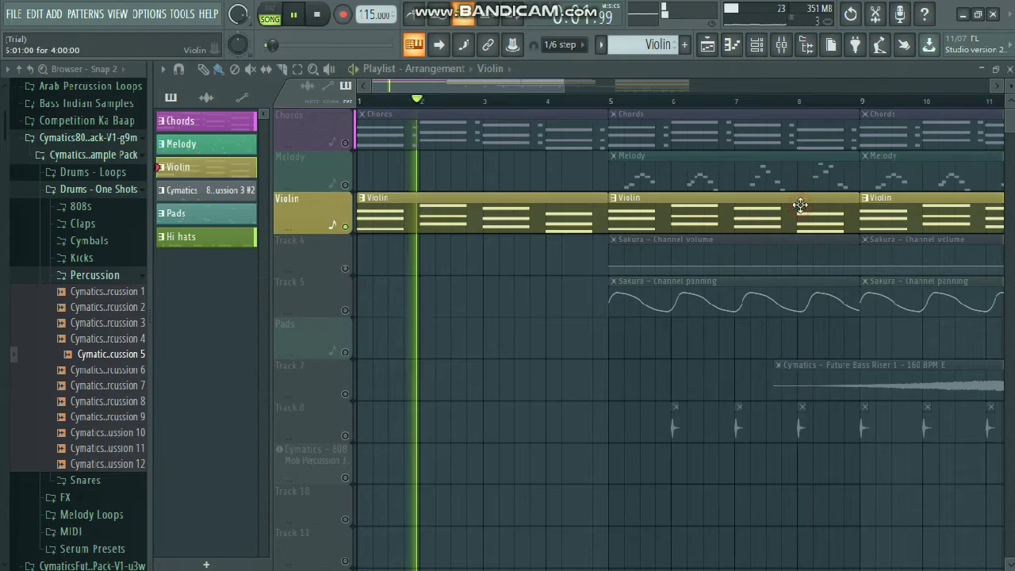
- Rename the Violin pattern to PADS and stop playback
{"action": "right_click", "coordinate": [202, 171]}
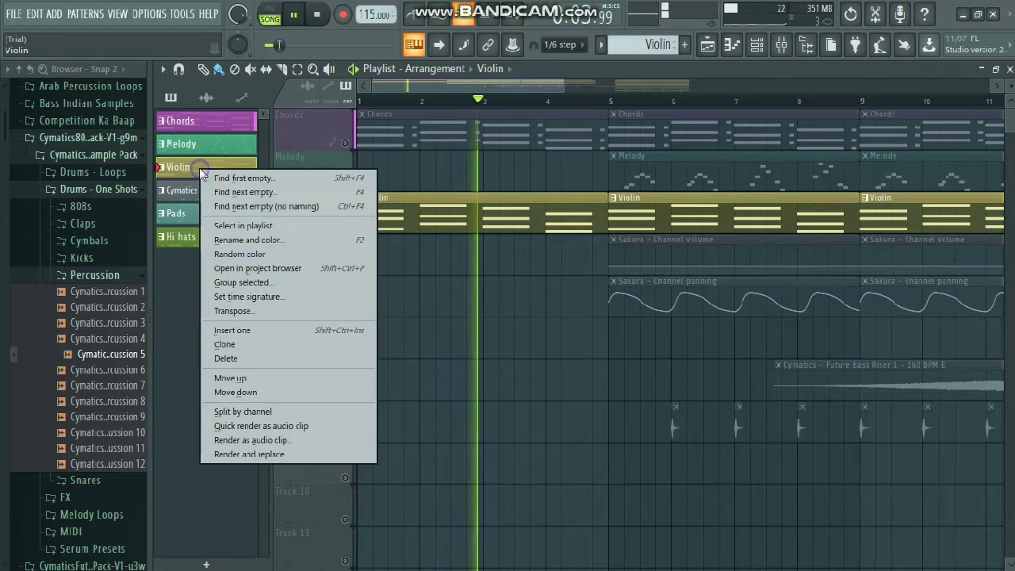
{"action": "left_click", "coordinate": [256, 241]}
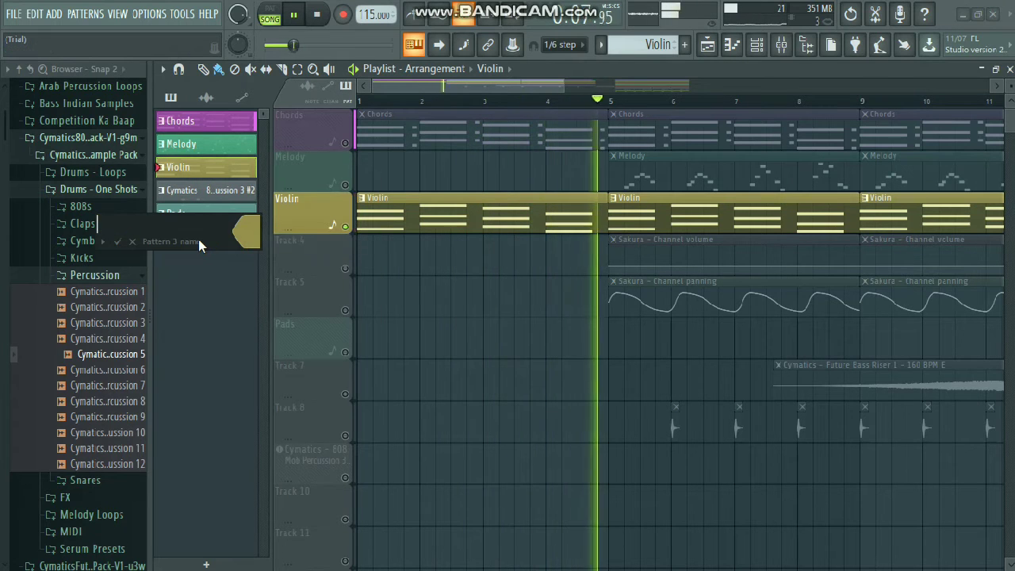
{"action": "type", "text": "PADS"}
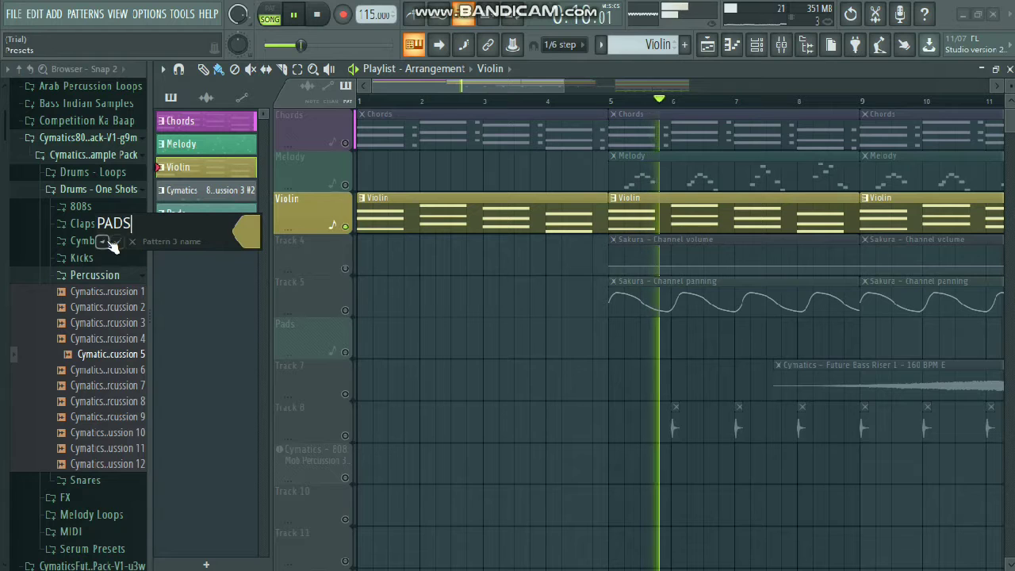
{"action": "key", "text": "Return"}
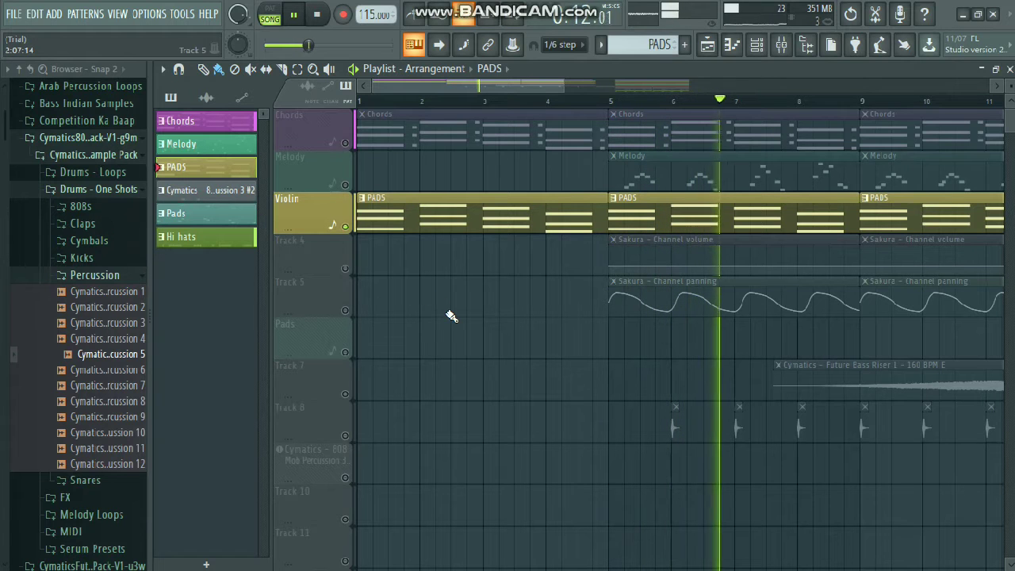
{"action": "key", "text": "space"}
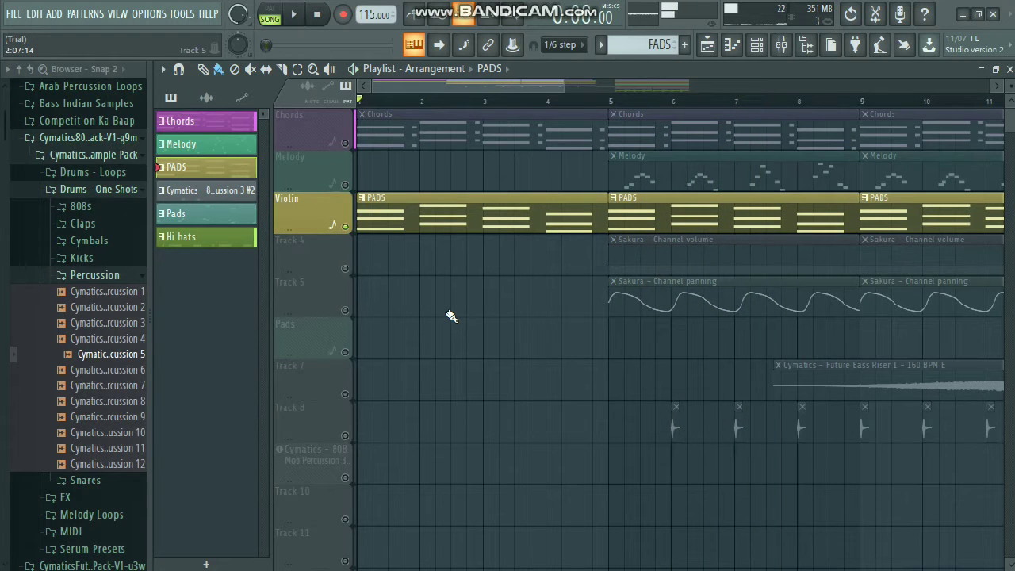
- Review the PADS pattern's notes from bar 1 in the piano roll and return to the playlist
{"action": "double_click", "coordinate": [425, 220]}
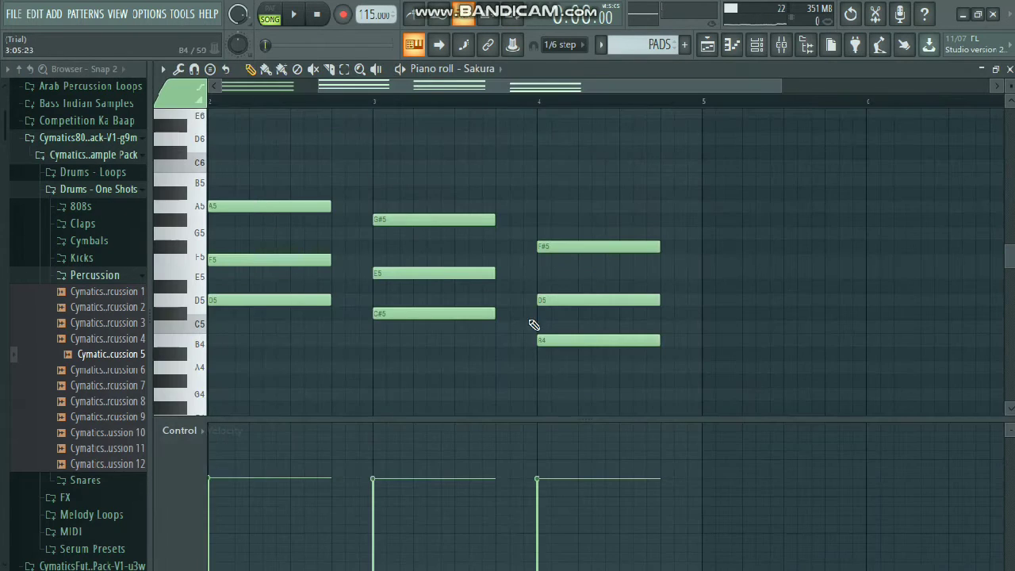
{"action": "scroll", "coordinate": [317, 238], "scroll_direction": "left", "scroll_amount": 3}
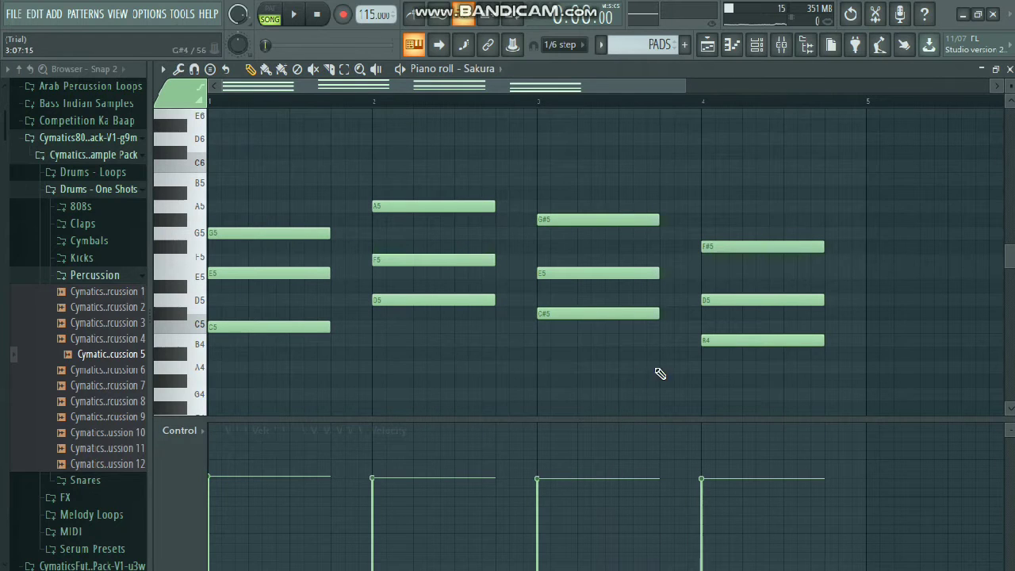
{"action": "left_click", "coordinate": [731, 45]}
- Solo the Melody track in the playlist and make its clip at bar 5 the active pattern
{"action": "scroll", "coordinate": [491, 284], "scroll_direction": "down", "scroll_amount": 3}
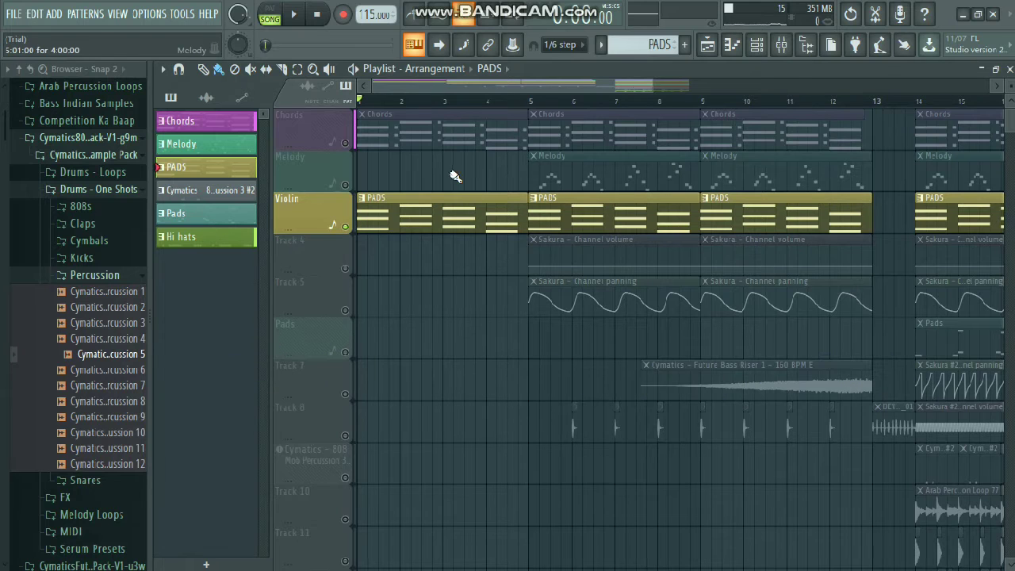
{"action": "left_click", "coordinate": [346, 186], "text": "ctrl"}
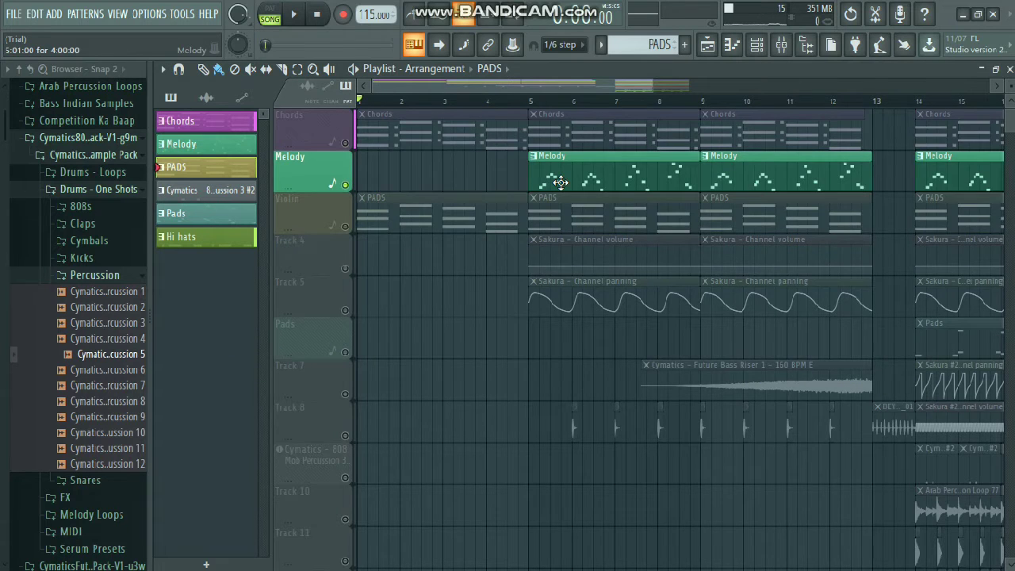
{"action": "scroll", "coordinate": [560, 183], "scroll_direction": "up", "scroll_amount": 4}
{"action": "left_click", "coordinate": [509, 175]}
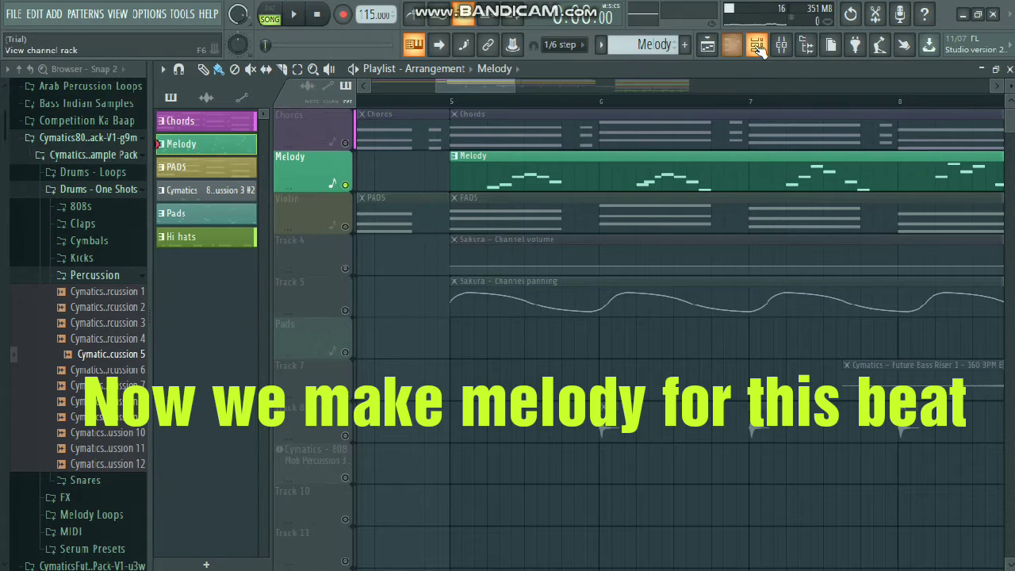
- View the FL Keys #2 instrument used for the melody and play the arrangement from bar 5
{"action": "left_click", "coordinate": [733, 48]}
{"action": "left_click", "coordinate": [505, 396]}
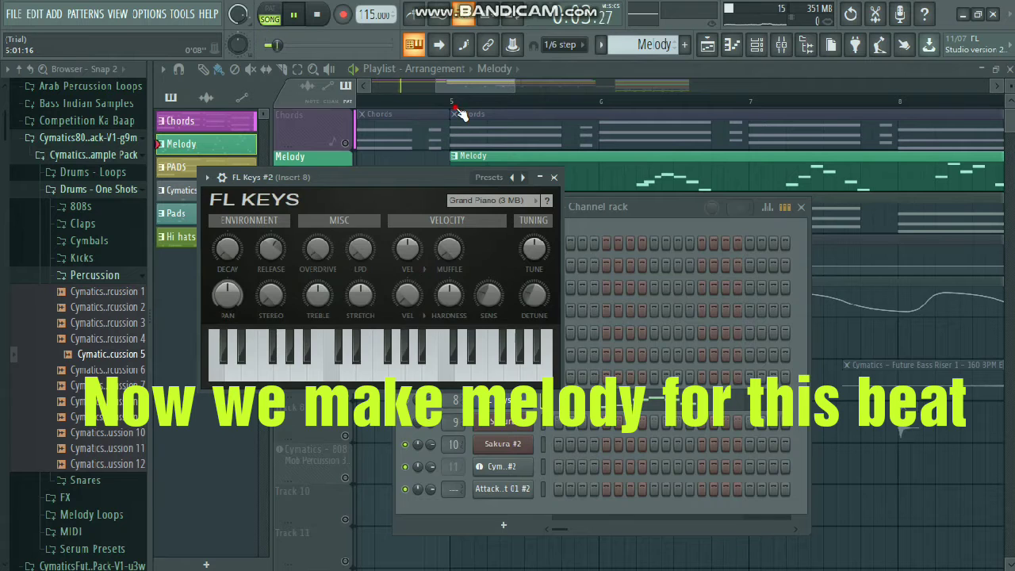
{"action": "left_click", "coordinate": [460, 114]}
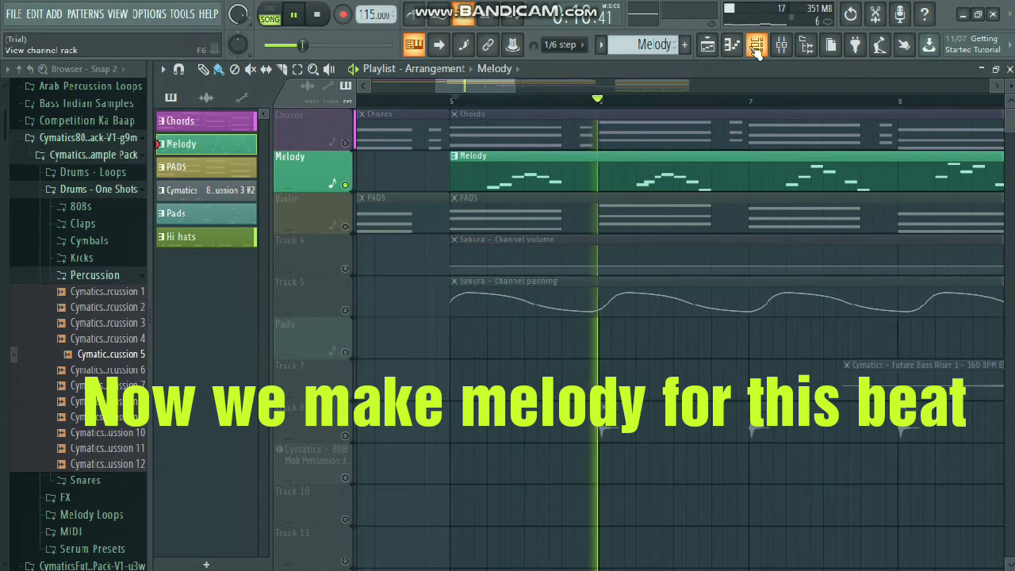
- Examine the Melody pattern's notes in the piano roll during playback, return to the playlist, and reopen the FL Keys #2 instrument
{"action": "double_click", "coordinate": [655, 181]}
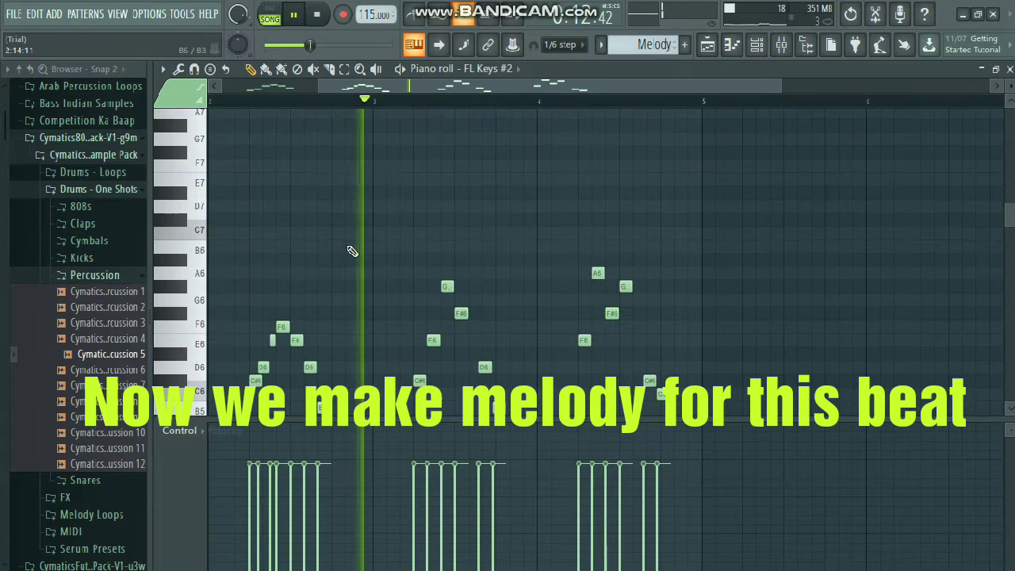
{"action": "scroll", "coordinate": [352, 251], "scroll_direction": "down", "scroll_amount": 2}
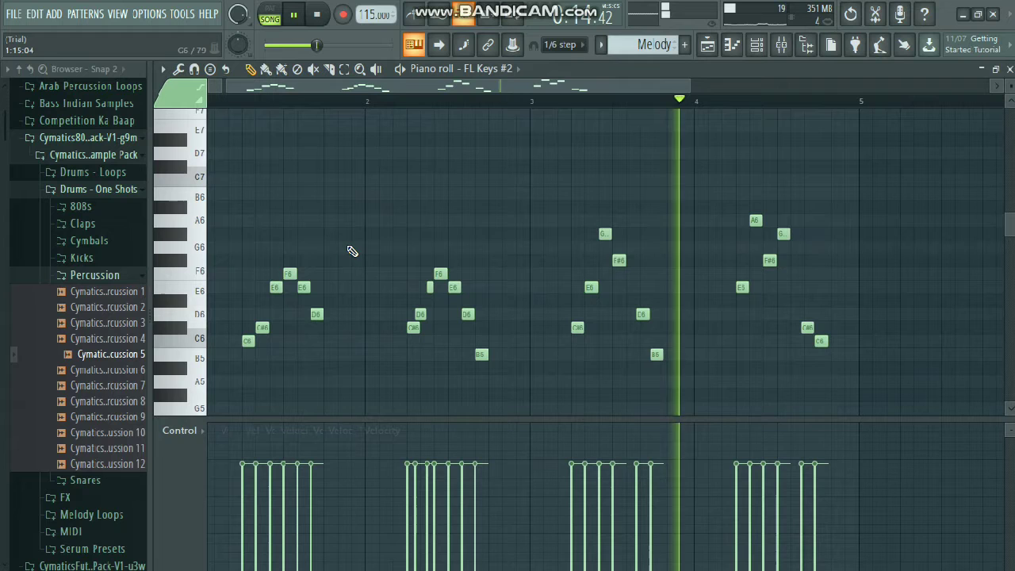
{"action": "left_click", "coordinate": [734, 46]}
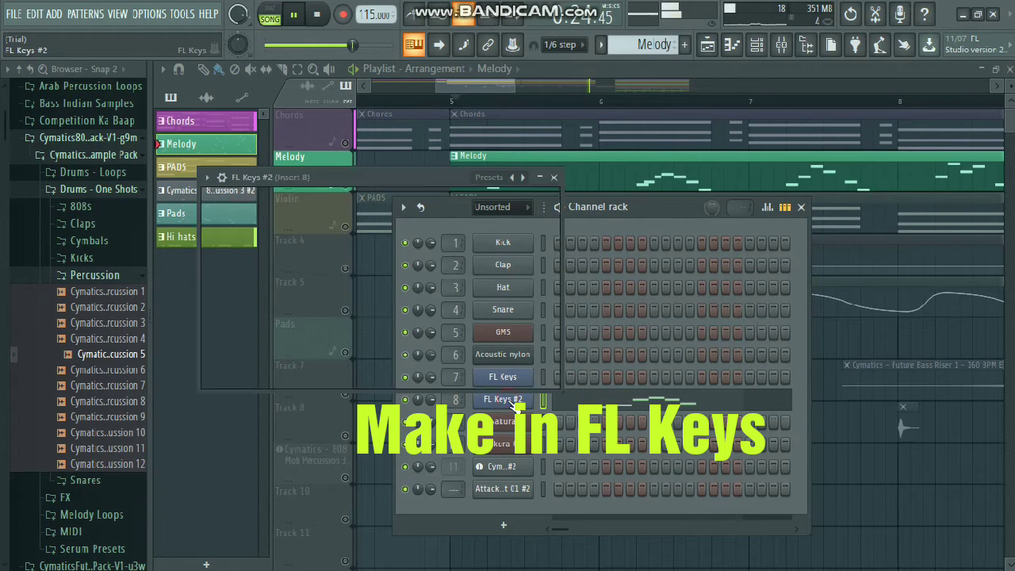
{"action": "left_click", "coordinate": [507, 400]}
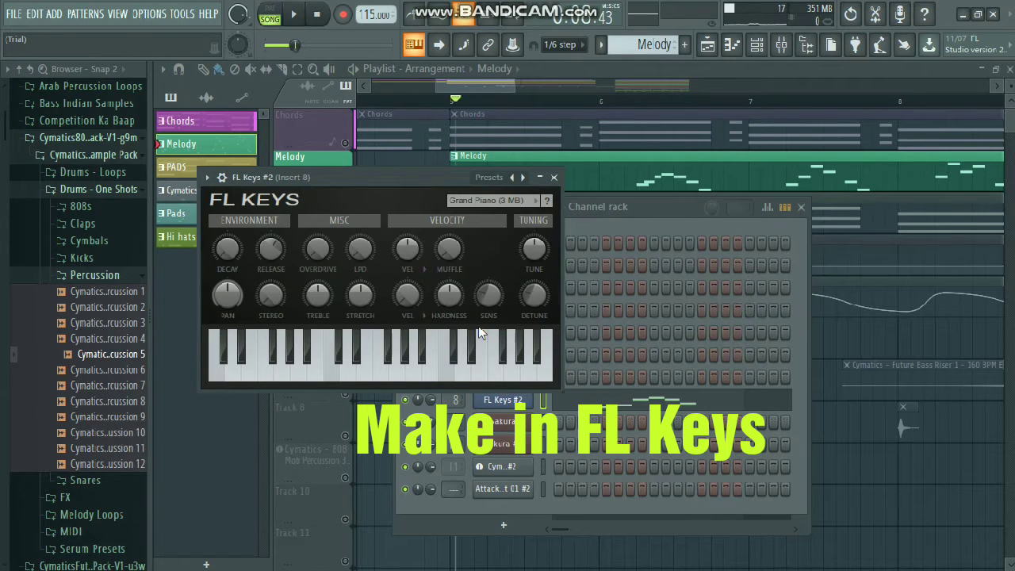
- Play the melody from bar 5, stop playback, and close the FL Keys #2 instrument and the channel rack
{"action": "key", "text": "space"}
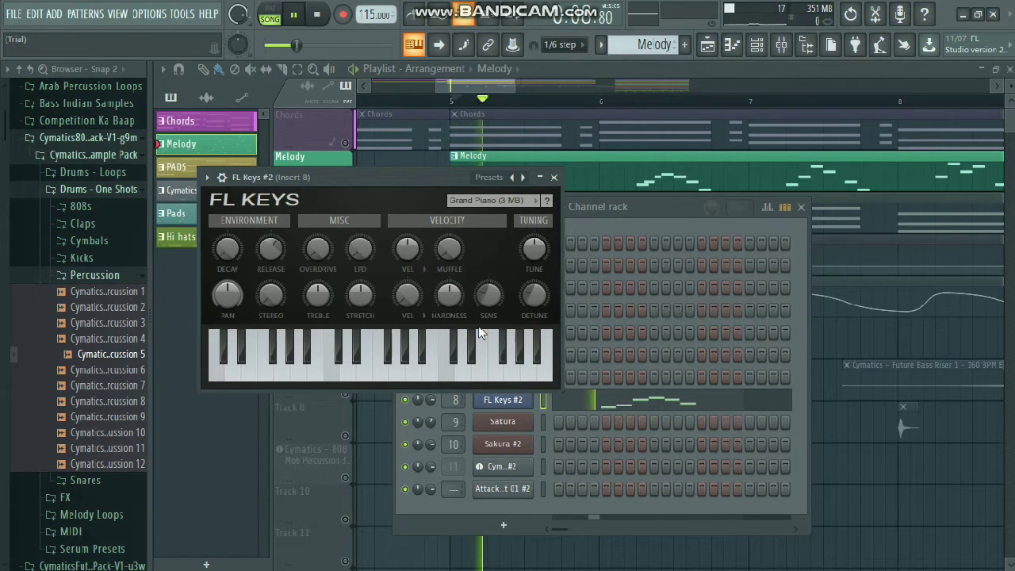
{"action": "left_click", "coordinate": [554, 177]}
{"action": "key", "text": "space"}
{"action": "left_click", "coordinate": [801, 207]}
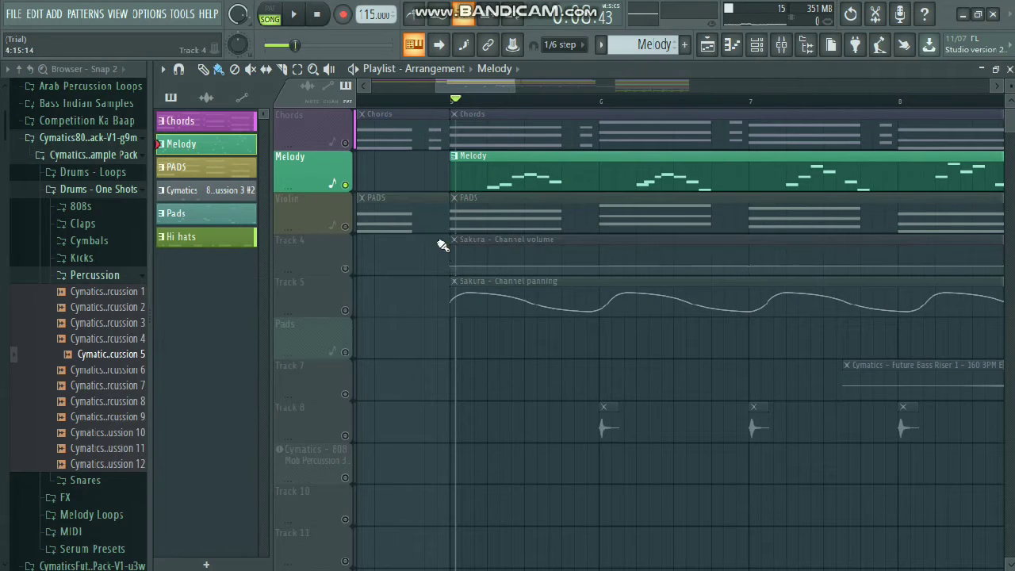
- Make PADS the active pattern and leave only the Violin track and the Sakura volume and panning automation tracks unmuted
{"action": "scroll", "coordinate": [544, 283], "scroll_direction": "down", "scroll_amount": 5}
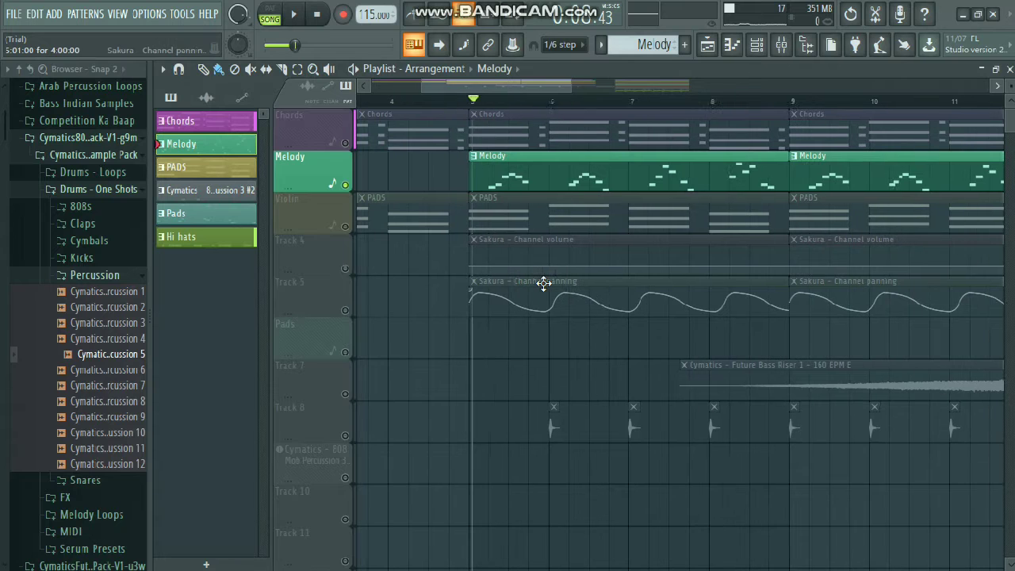
{"action": "scroll", "coordinate": [523, 251], "scroll_direction": "right", "scroll_amount": 3}
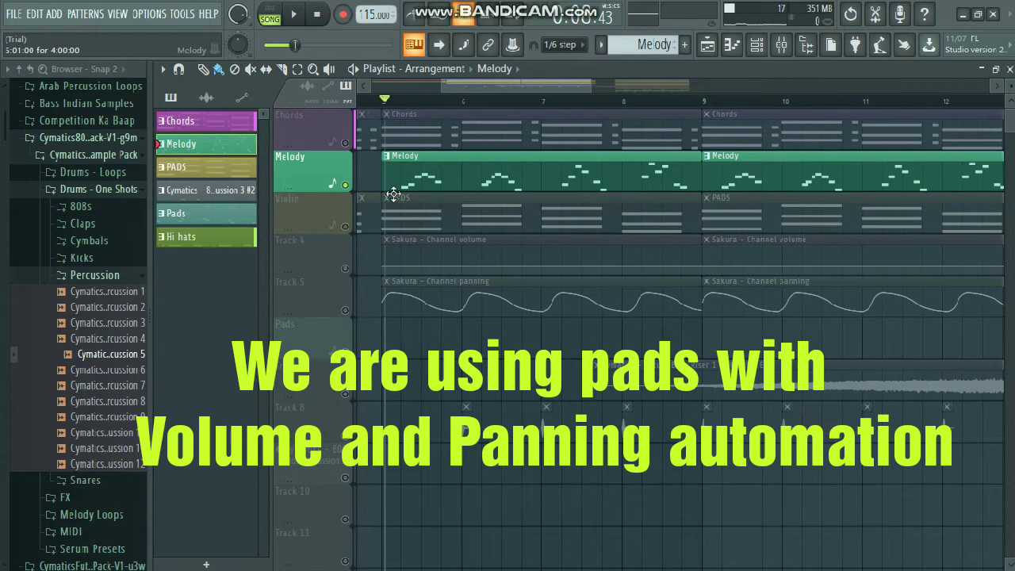
{"action": "left_click", "coordinate": [203, 169]}
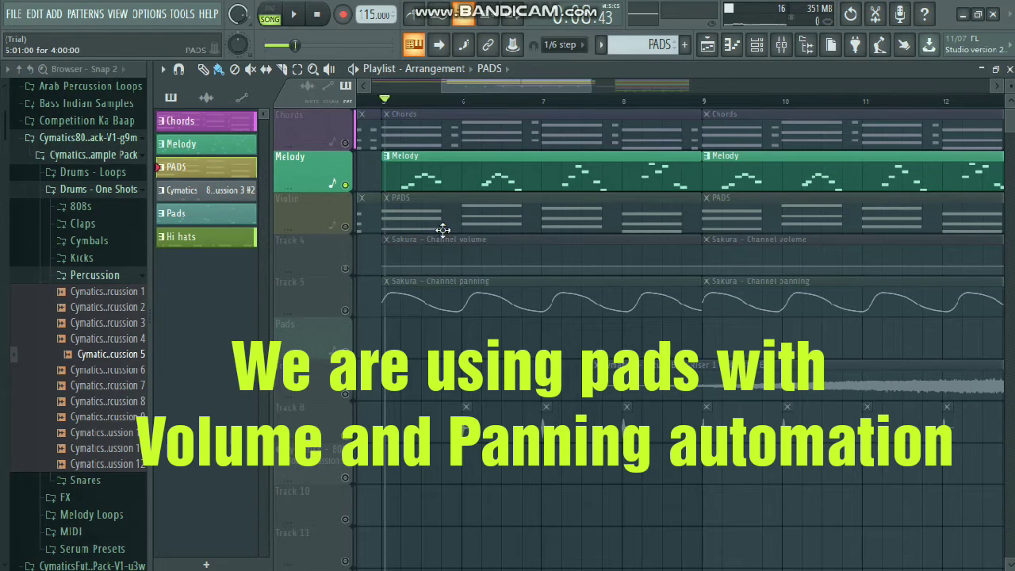
{"action": "right_click", "coordinate": [346, 227]}
{"action": "right_click", "coordinate": [346, 267]}
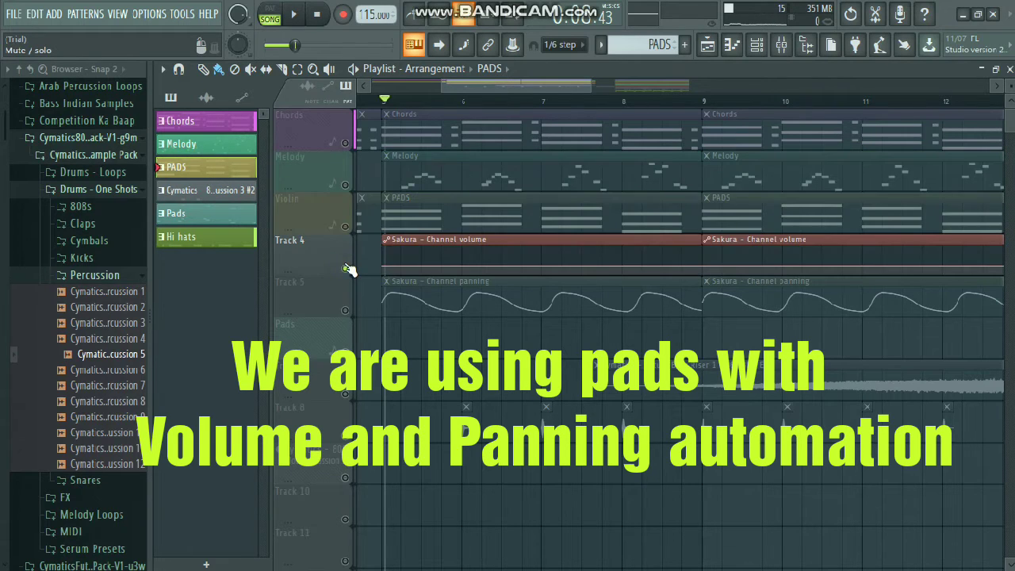
{"action": "left_click", "coordinate": [346, 226]}
{"action": "left_click", "coordinate": [346, 311]}
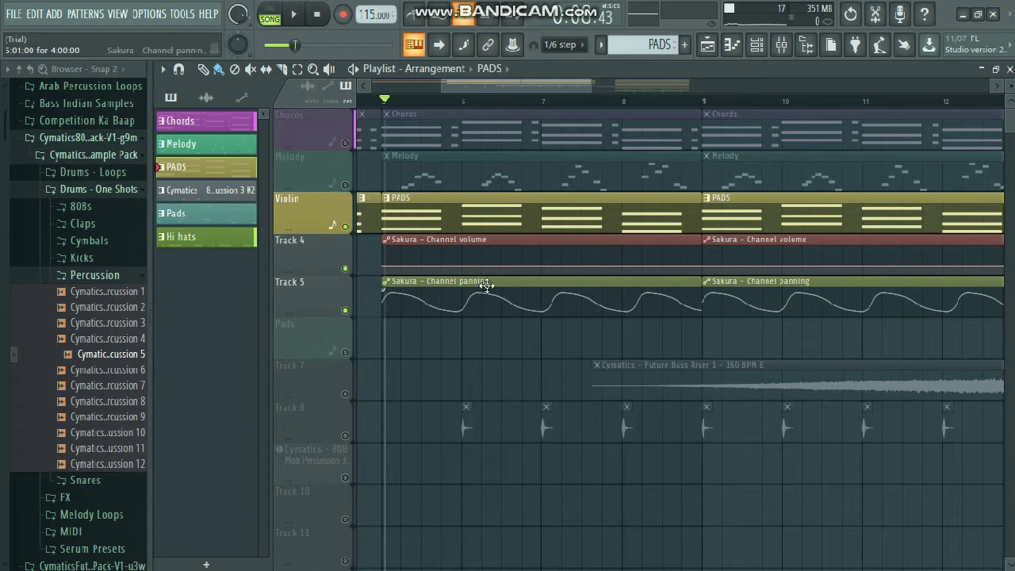
- Play the PADS clips from bar 5, replay them from bar 3 to compare the sound without and with automation, and stop
{"action": "key", "text": "space"}
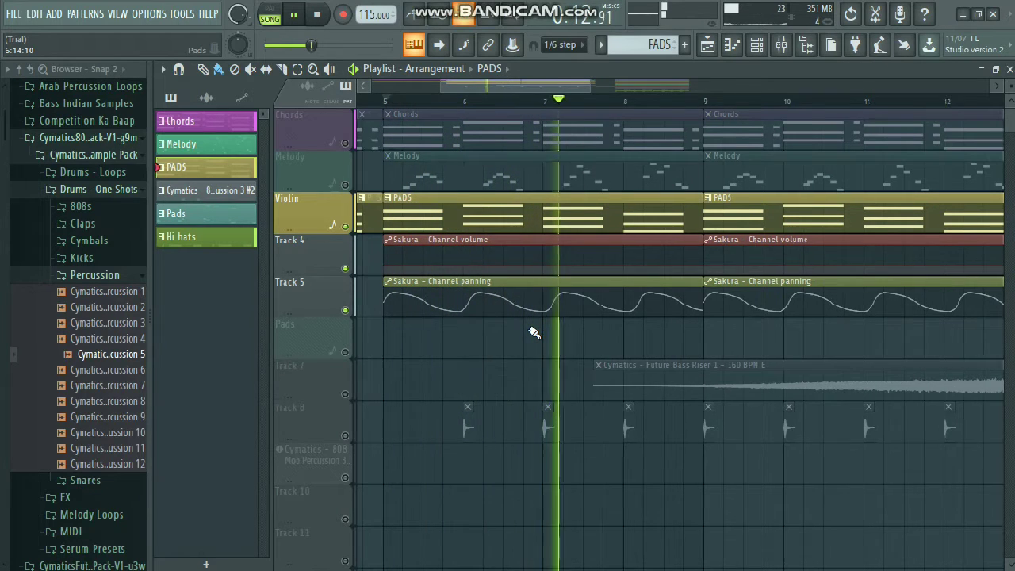
{"action": "scroll", "coordinate": [534, 332], "scroll_direction": "left", "scroll_amount": 2}
{"action": "scroll", "coordinate": [534, 333], "scroll_direction": "left", "scroll_amount": 3}
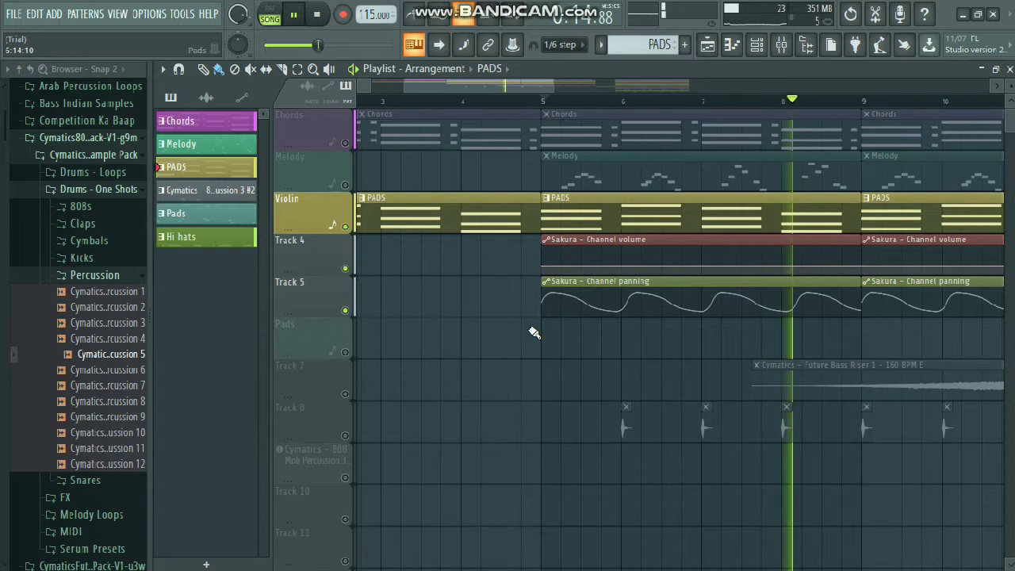
{"action": "left_click", "coordinate": [382, 101]}
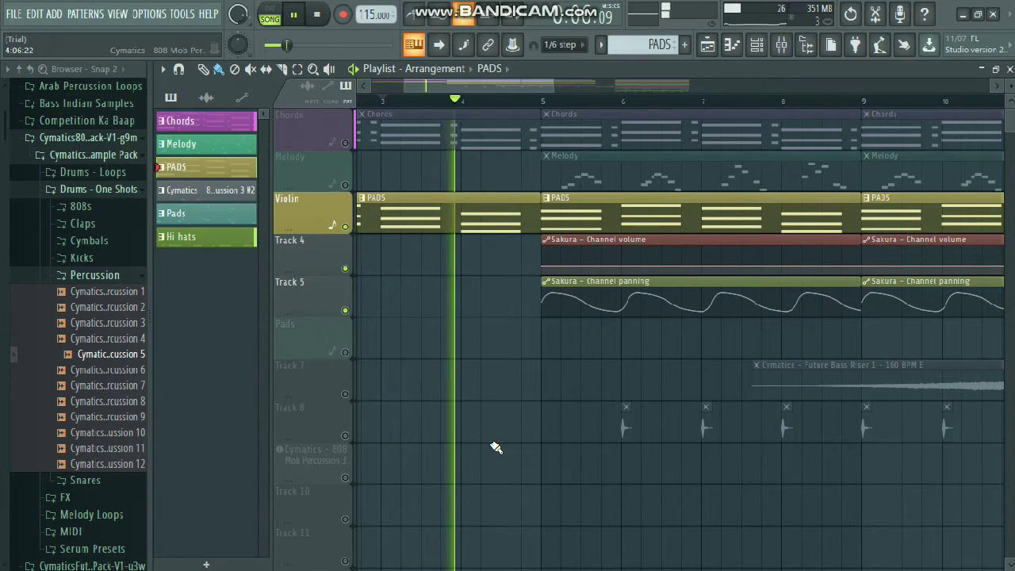
{"action": "scroll", "coordinate": [584, 435], "scroll_direction": "right", "scroll_amount": 2}
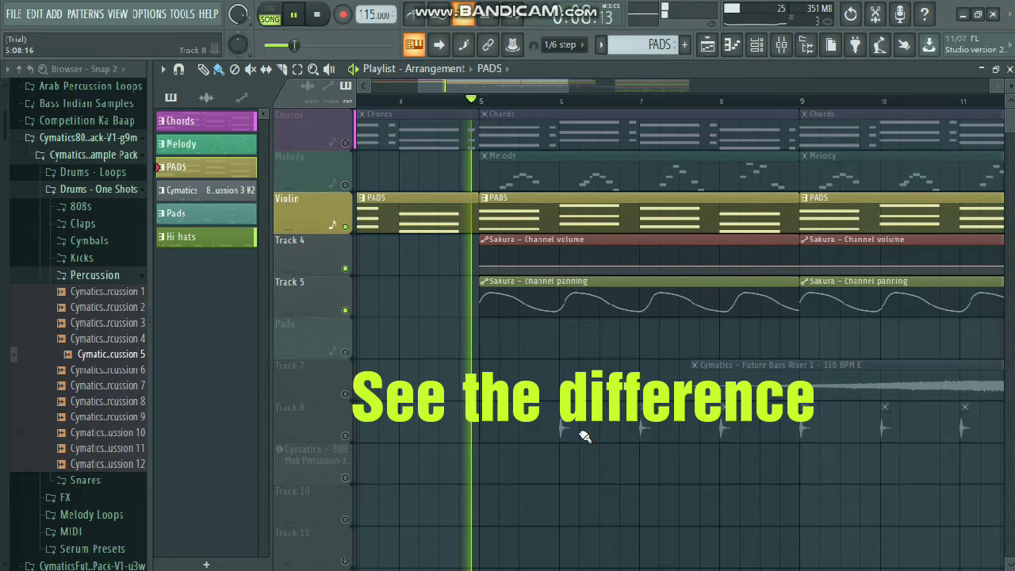
{"action": "scroll", "coordinate": [585, 436], "scroll_direction": "right", "scroll_amount": 4}
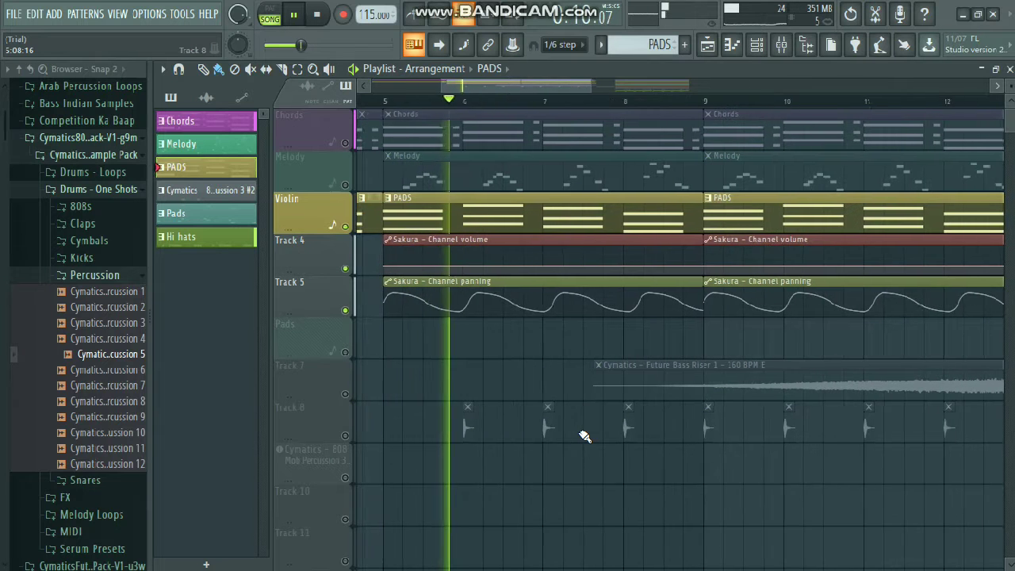
{"action": "key", "text": "space"}
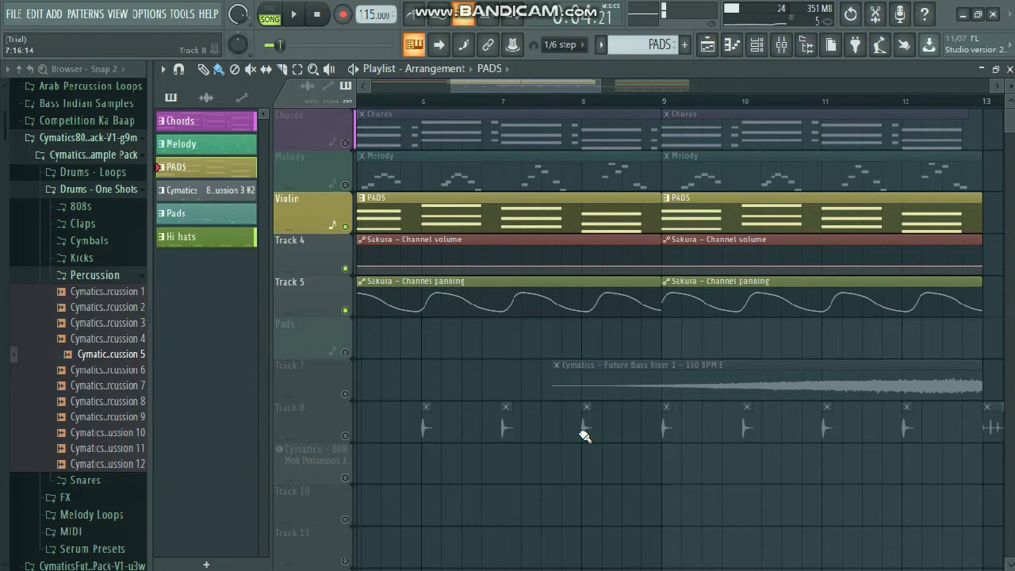
- Solo Track 7 and play the Cymatics Future Bass Riser 1 clip from its start before bar 8
{"action": "scroll", "coordinate": [585, 435], "scroll_direction": "down", "scroll_amount": 4}
{"action": "scroll", "coordinate": [585, 435], "scroll_direction": "right", "scroll_amount": 1}
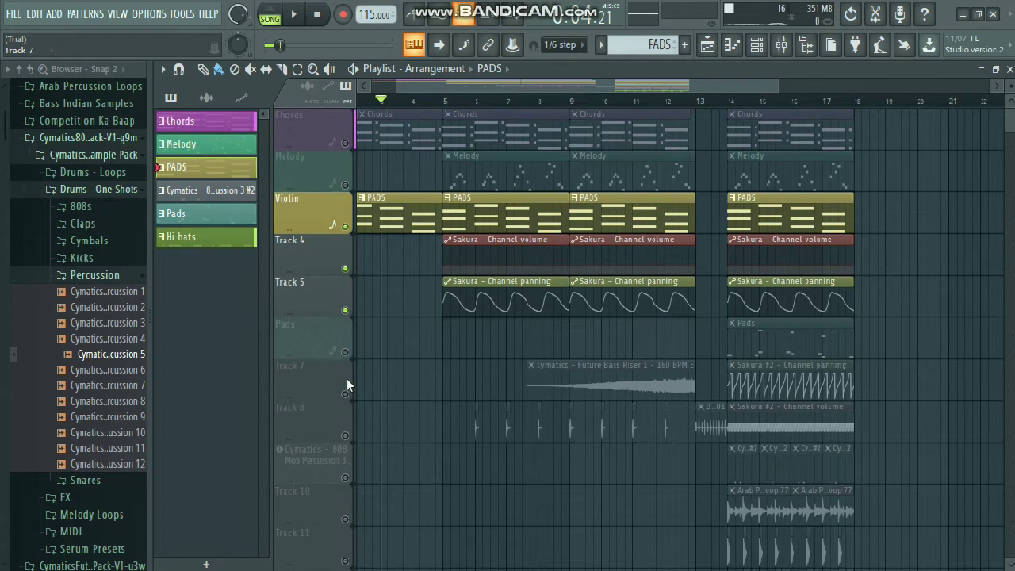
{"action": "right_click", "coordinate": [353, 398]}
{"action": "key", "text": "space"}
{"action": "left_click", "coordinate": [536, 101]}
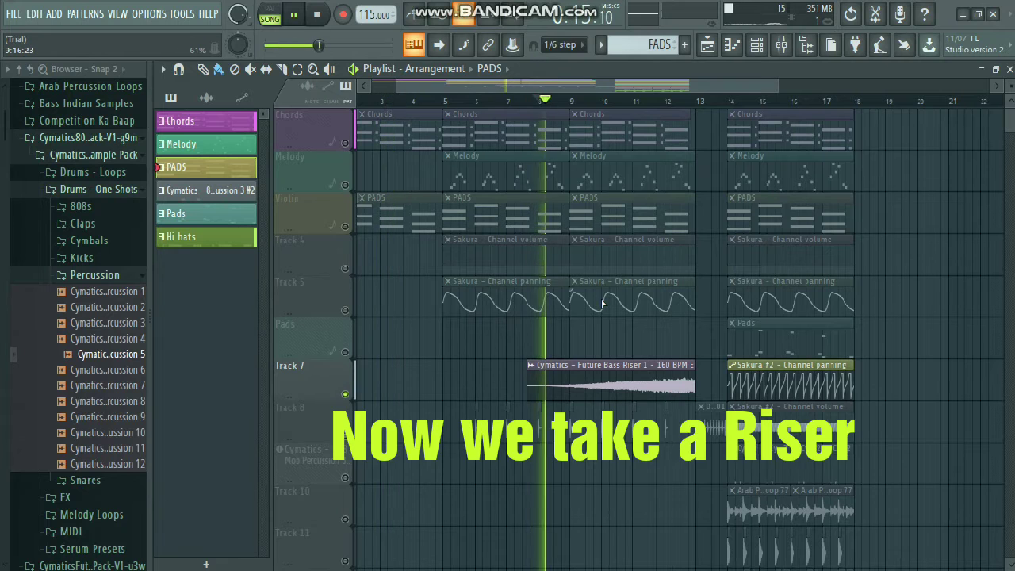
{"action": "scroll", "coordinate": [603, 304], "scroll_direction": "up", "scroll_amount": 4}
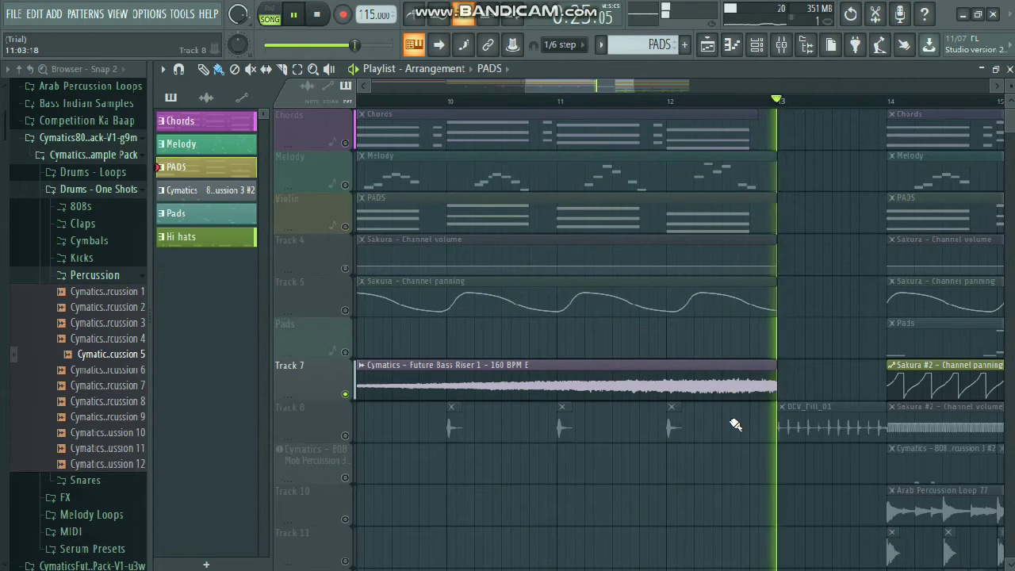
{"action": "scroll", "coordinate": [517, 430], "scroll_direction": "down", "scroll_amount": 4}
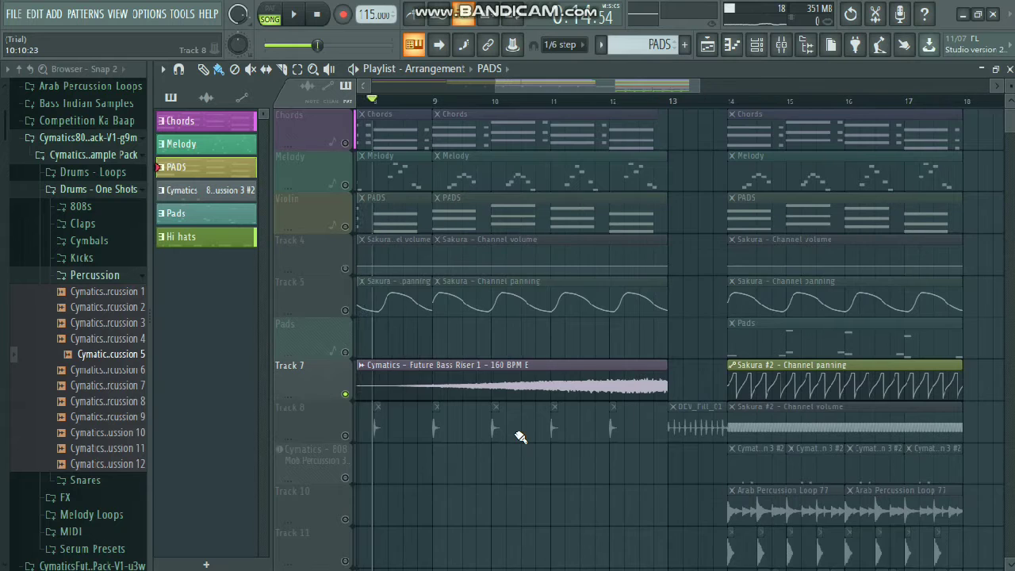
{"action": "scroll", "coordinate": [521, 436], "scroll_direction": "left", "scroll_amount": 1}
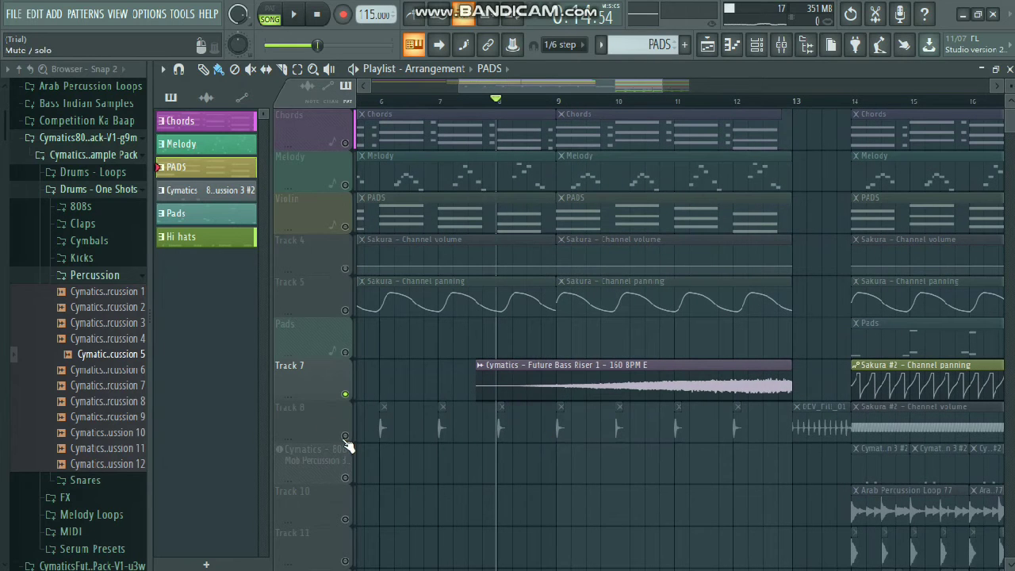
- Solo Track 8 and play its shaker percussion clips around bar 7
{"action": "right_click", "coordinate": [345, 437]}
{"action": "scroll", "coordinate": [429, 431], "scroll_direction": "up", "scroll_amount": 6}
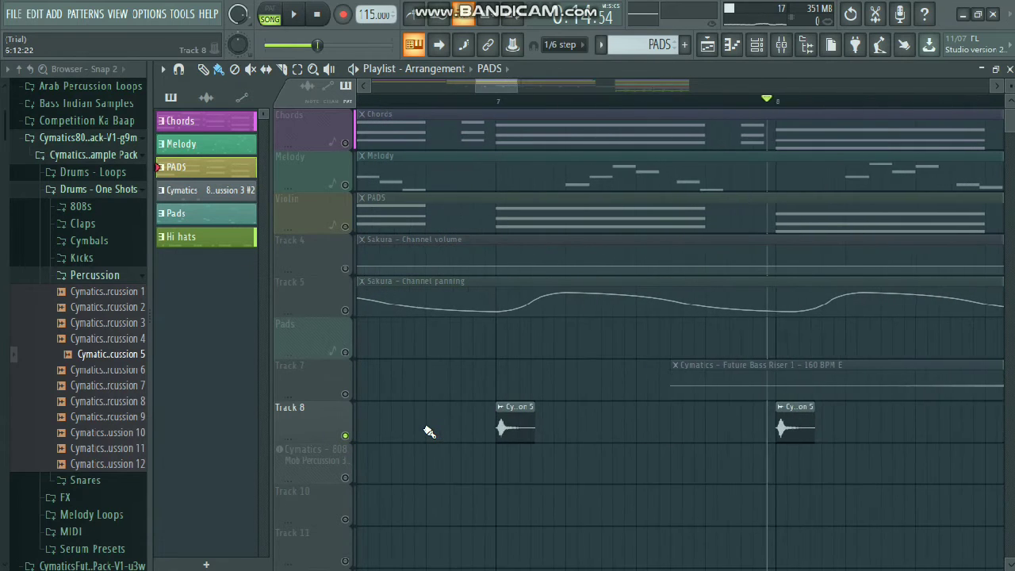
{"action": "scroll", "coordinate": [505, 425], "scroll_direction": "up", "scroll_amount": 4}
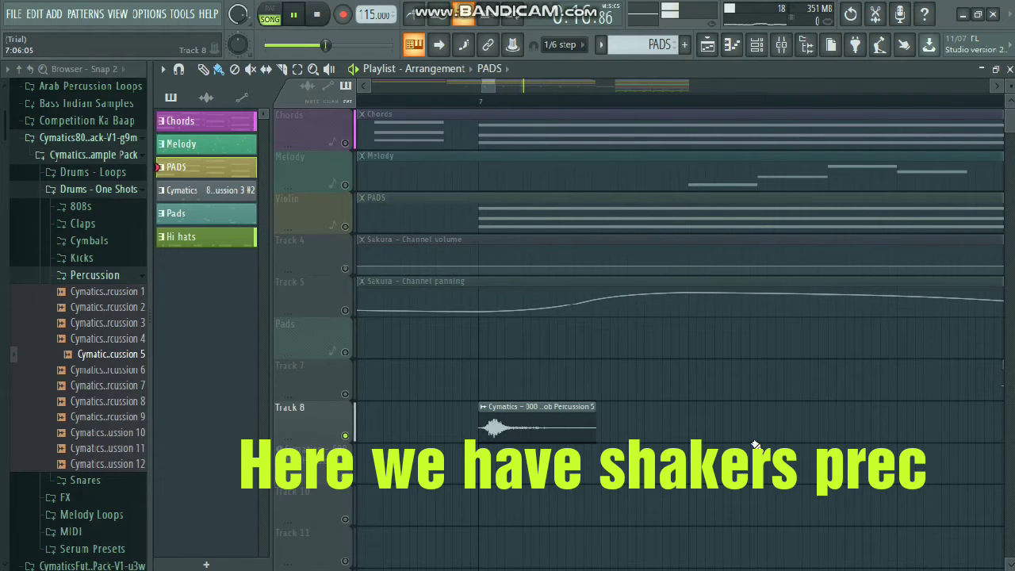
{"action": "scroll", "coordinate": [756, 445], "scroll_direction": "down", "scroll_amount": 4}
- View the sampler settings of the Cymatics - 808 Mob Percussion 5 clip at bar 7 and close them
{"action": "left_click", "coordinate": [674, 425]}
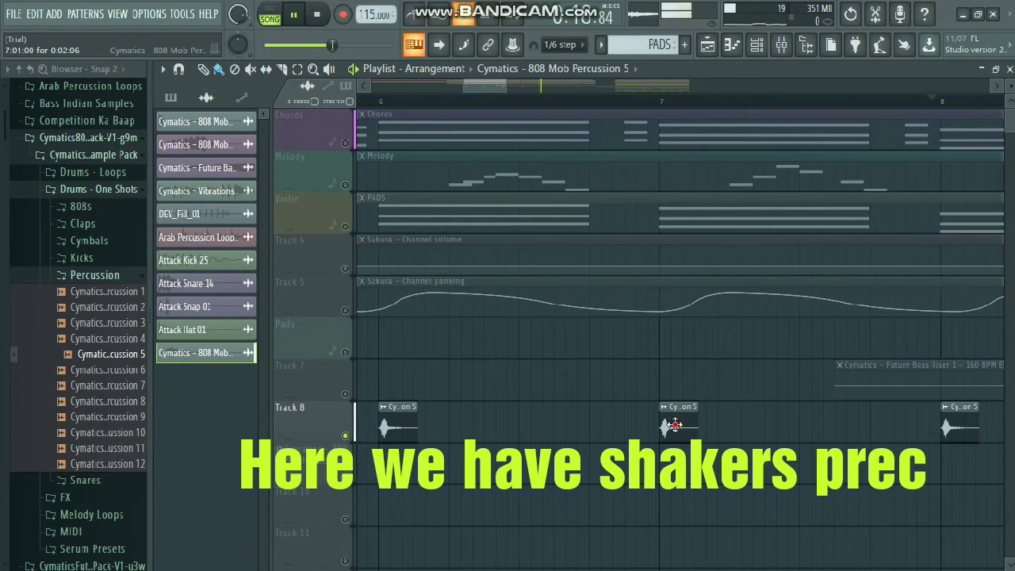
{"action": "double_click", "coordinate": [674, 425]}
{"action": "left_click_drag", "start_coordinate": [499, 233], "coordinate": [562, 152]}
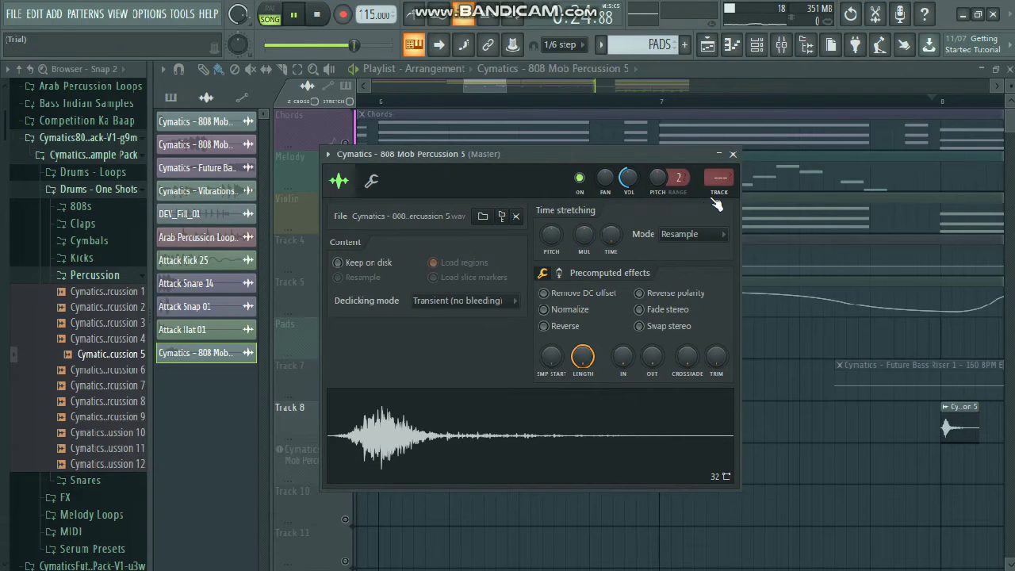
{"action": "left_click", "coordinate": [733, 154]}
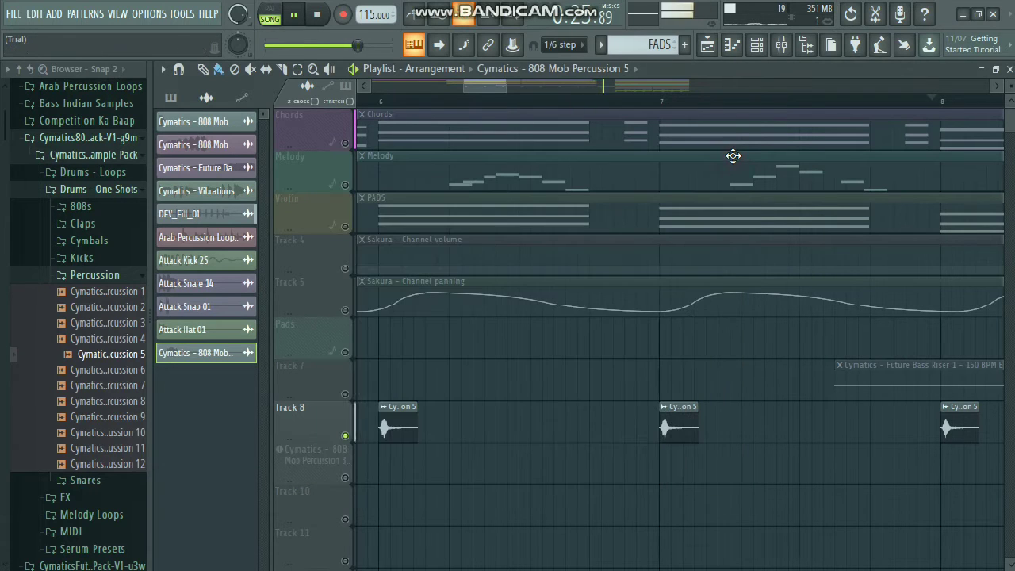
- Unsolo Track 8, then solo it again to play the DEV_Fill_01 filler clip at bar 13
{"action": "right_click", "coordinate": [345, 436]}
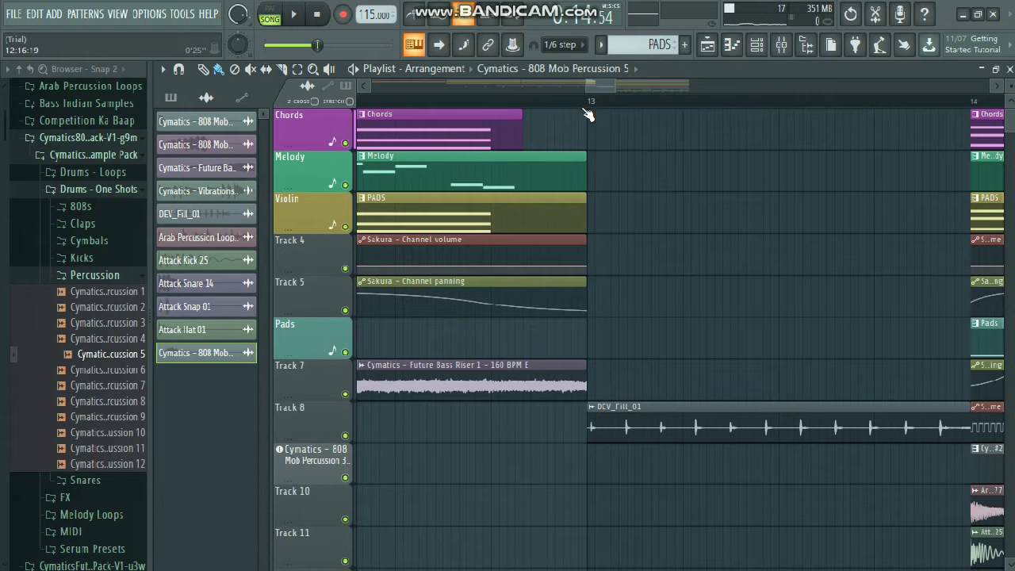
{"action": "right_click", "coordinate": [346, 435]}
{"action": "key", "text": "space"}
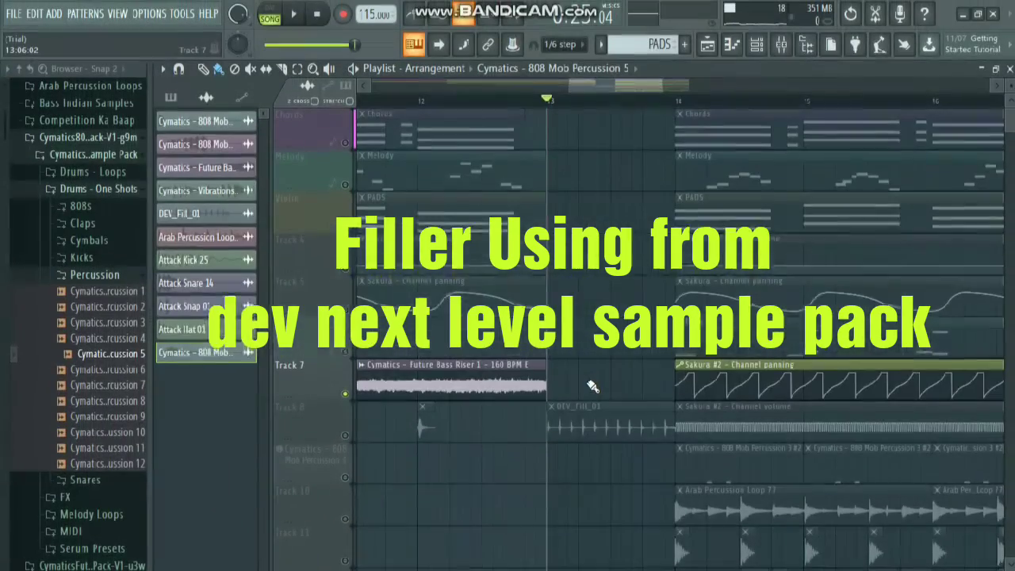
- Solo the Pads track and make its Pads clip at bar 14 the active pattern
{"action": "scroll", "coordinate": [592, 386], "scroll_direction": "right", "scroll_amount": 5}
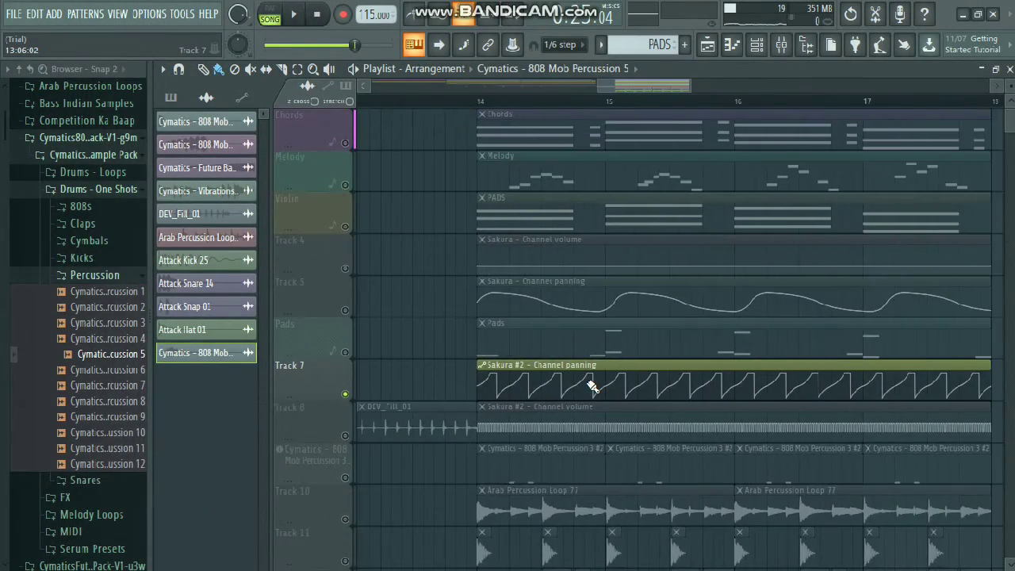
{"action": "scroll", "coordinate": [593, 386], "scroll_direction": "right", "scroll_amount": 2}
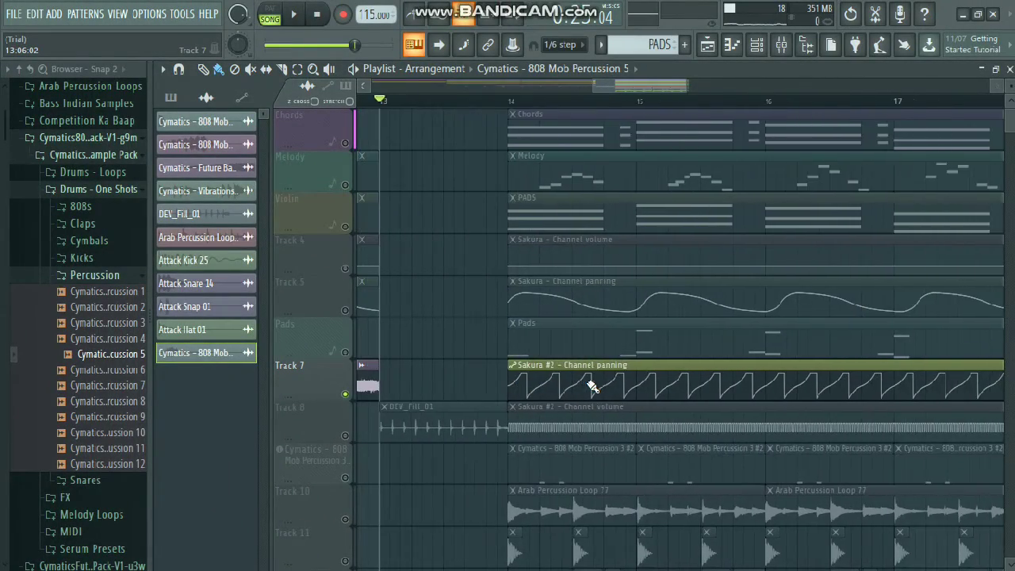
{"action": "left_click", "coordinate": [352, 357]}
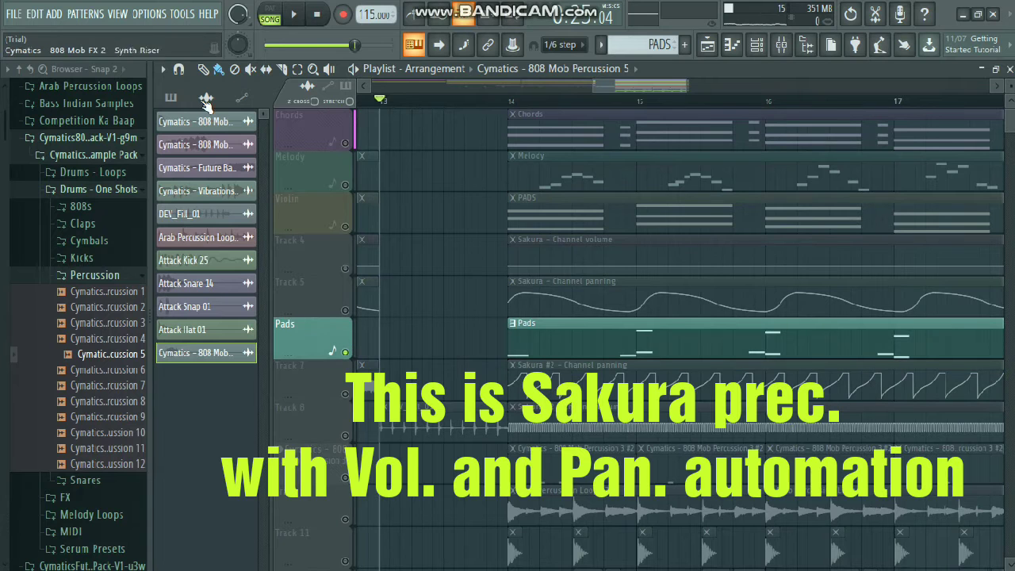
{"action": "left_click", "coordinate": [176, 97]}
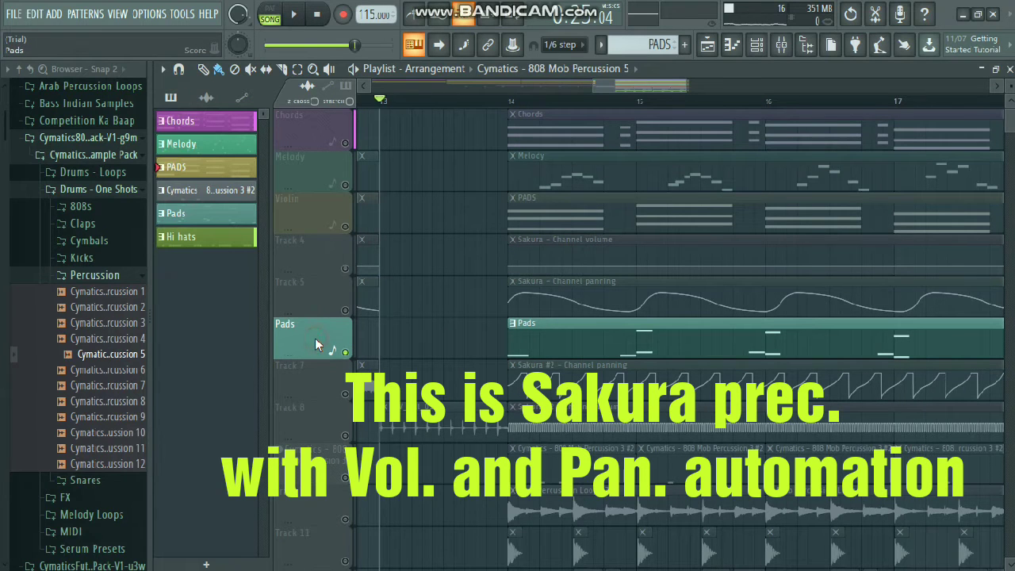
{"action": "left_click", "coordinate": [548, 336]}
{"action": "key", "text": "space"}
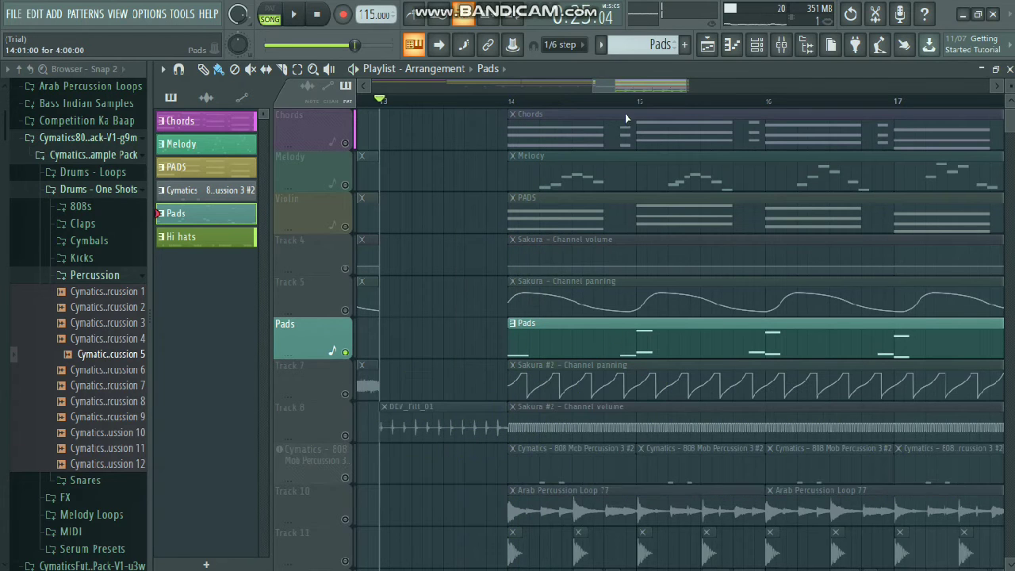
- View the Sakura #2 instrument used for the Pads pattern during playback, and return to the playlist's lower tracks
{"action": "left_click", "coordinate": [753, 48]}
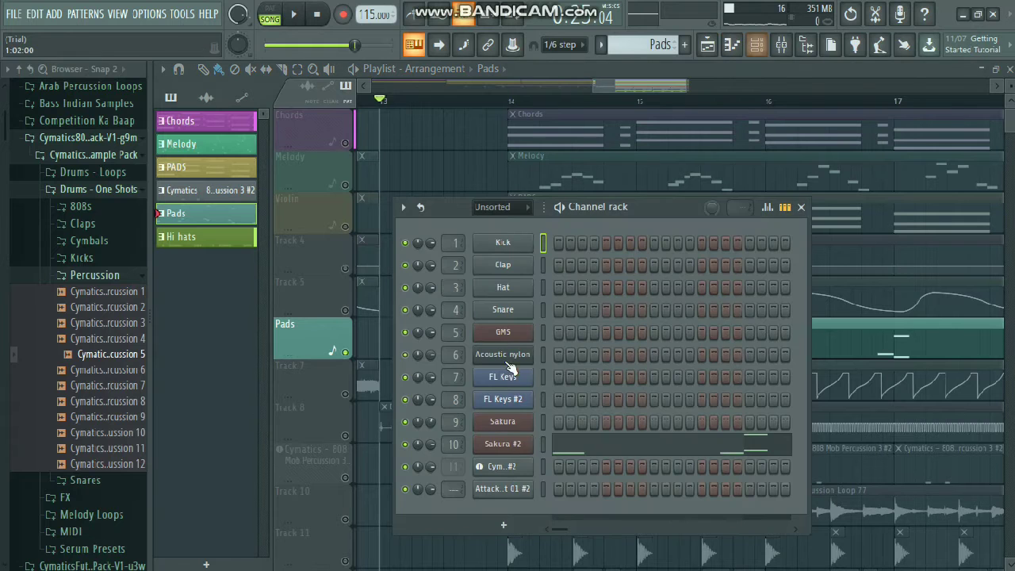
{"action": "left_click", "coordinate": [514, 446]}
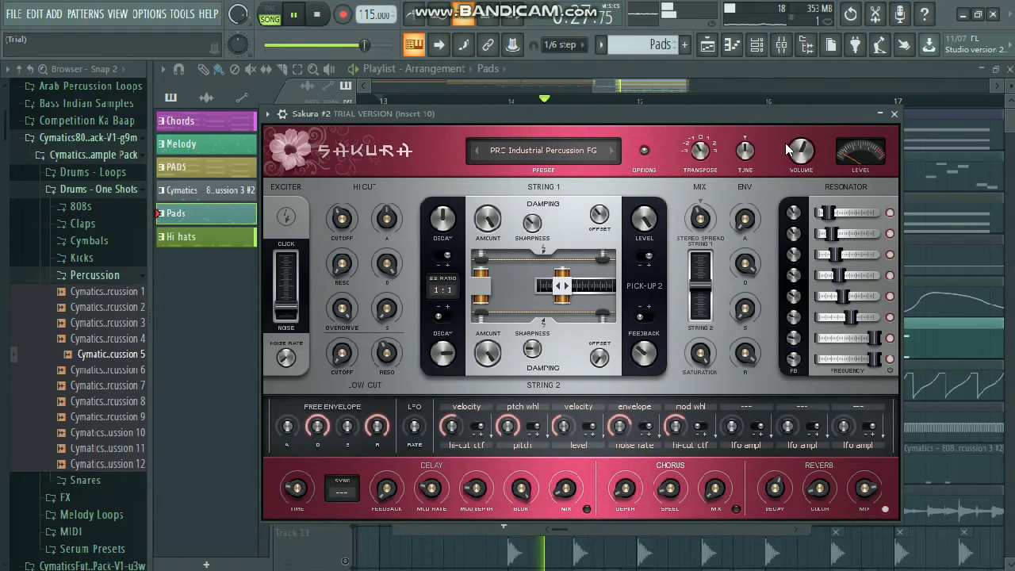
{"action": "left_click", "coordinate": [893, 114]}
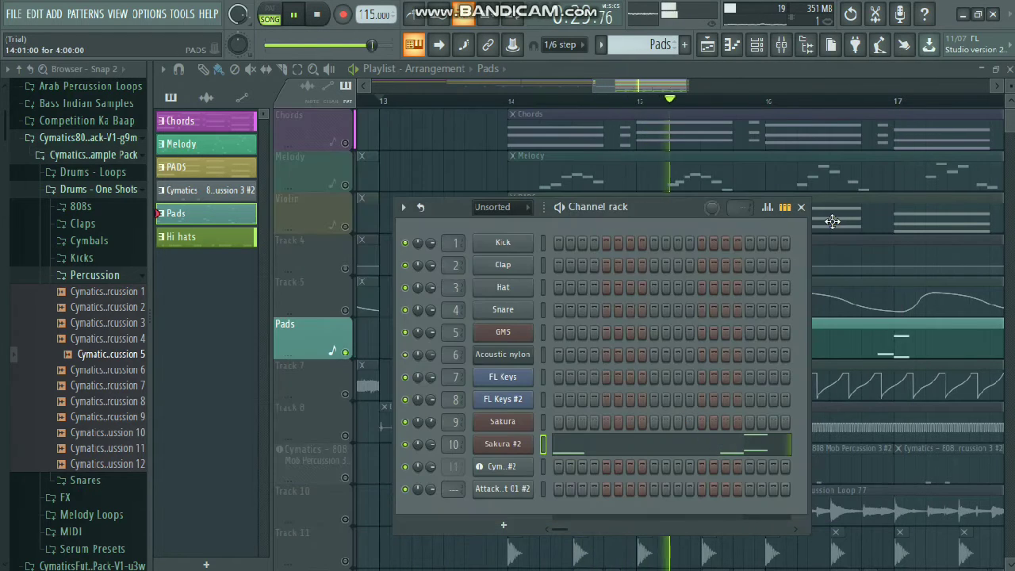
{"action": "left_click", "coordinate": [802, 207]}
{"action": "scroll", "coordinate": [789, 388], "scroll_direction": "down", "scroll_amount": 4}
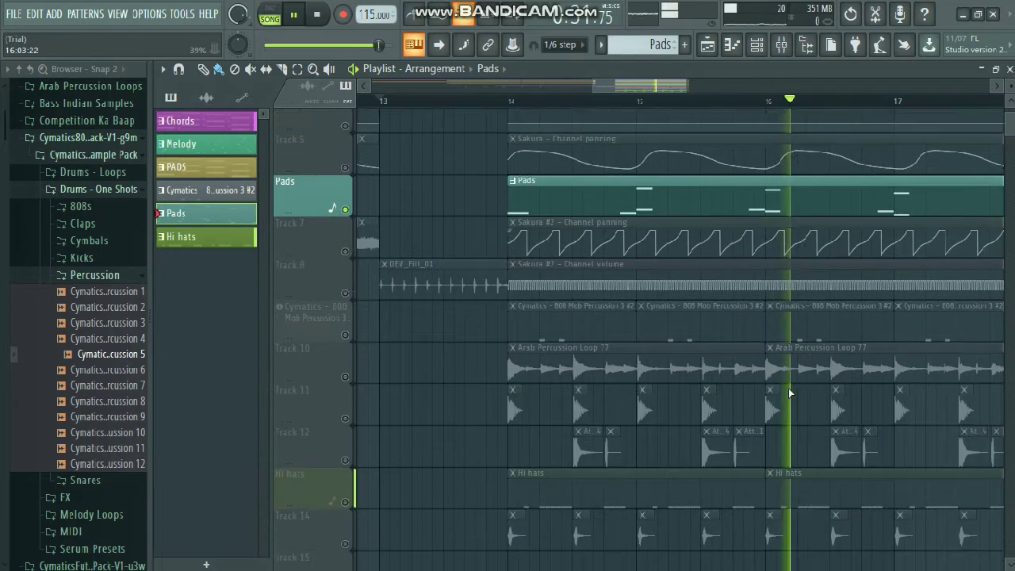
{"action": "scroll", "coordinate": [788, 388], "scroll_direction": "right", "scroll_amount": 1}
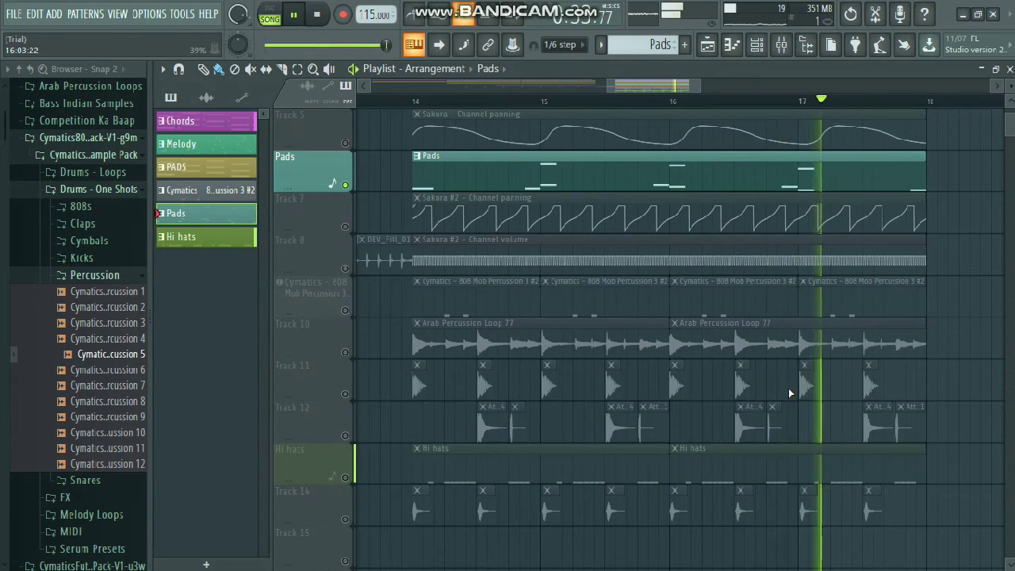
- Rename the Pads pattern as Prec
{"action": "right_click", "coordinate": [215, 216]}
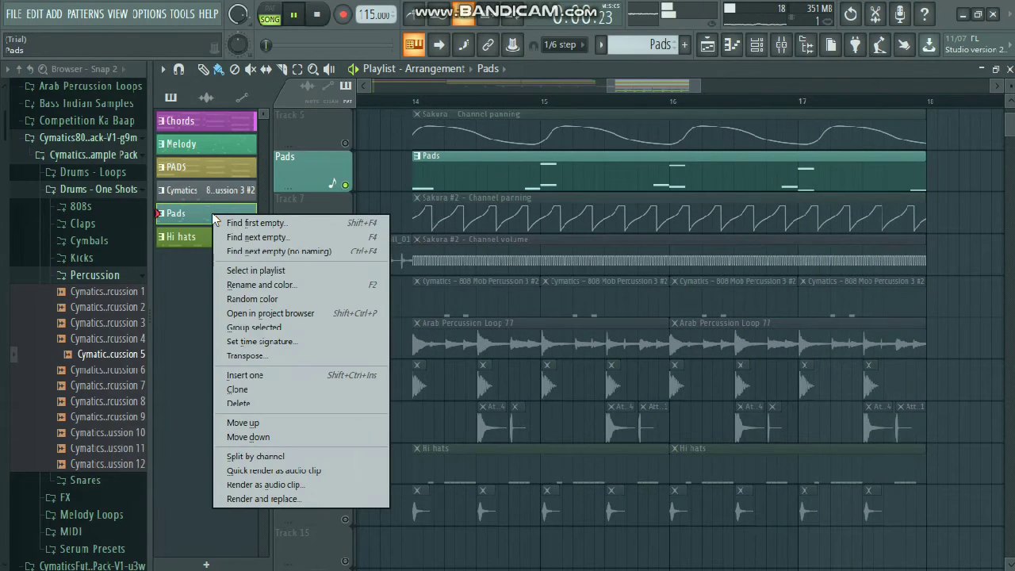
{"action": "left_click", "coordinate": [270, 285]}
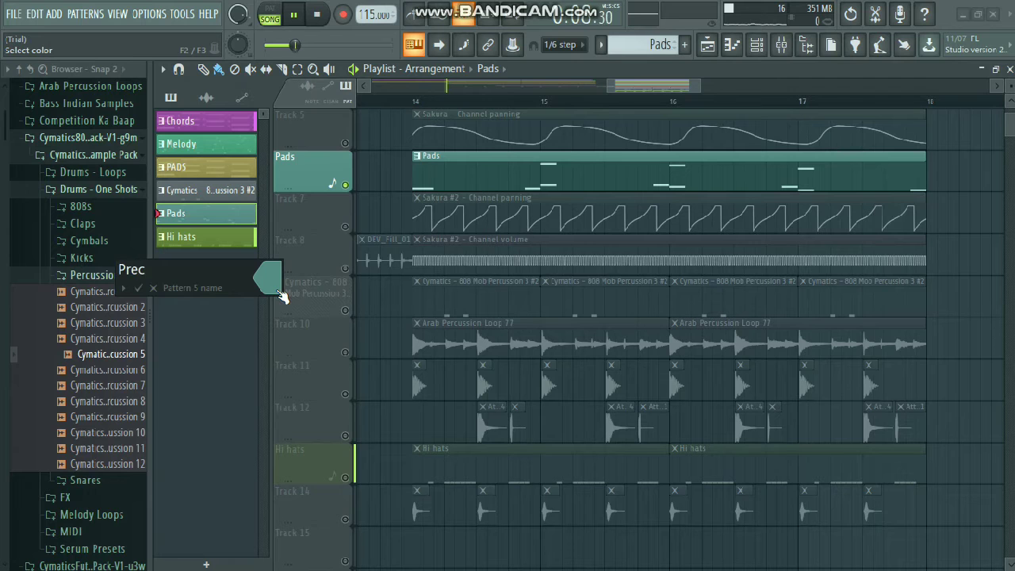
{"action": "key", "text": "Return"}
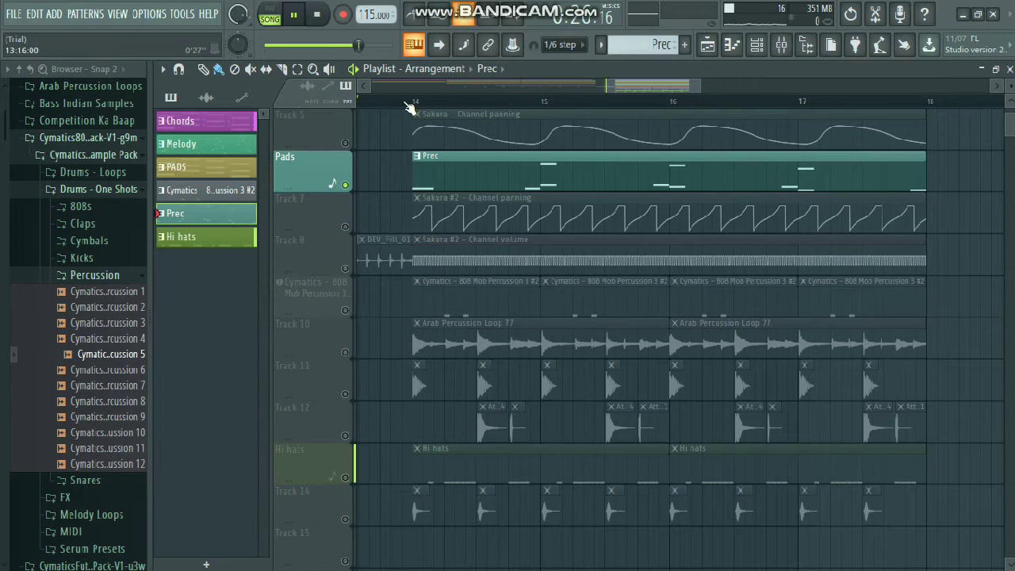
- Unmute Tracks 7 and 8 to play the Prec clip with its Sakura #2 panning and volume automation
{"action": "left_click", "coordinate": [345, 228]}
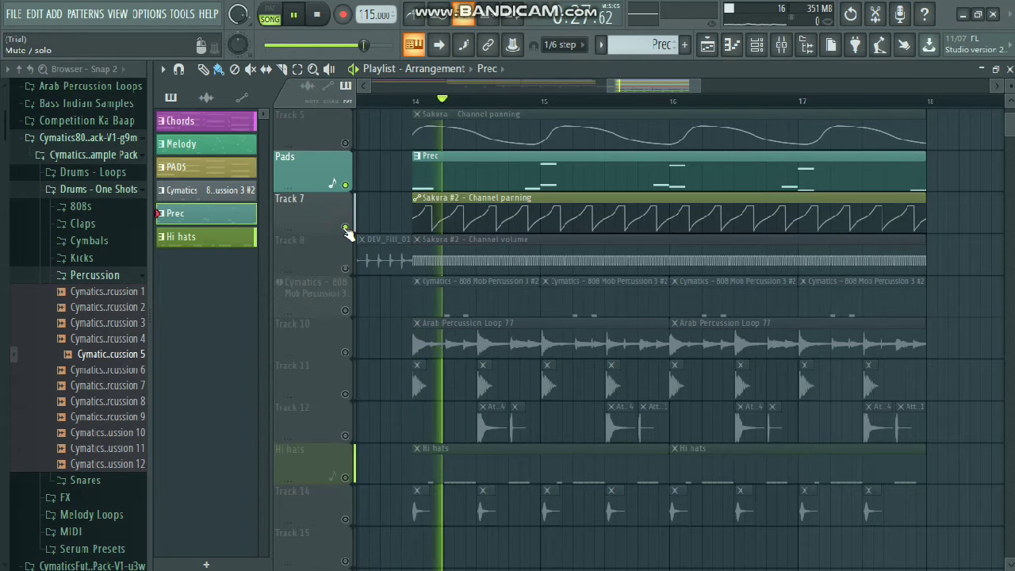
{"action": "left_click", "coordinate": [346, 267]}
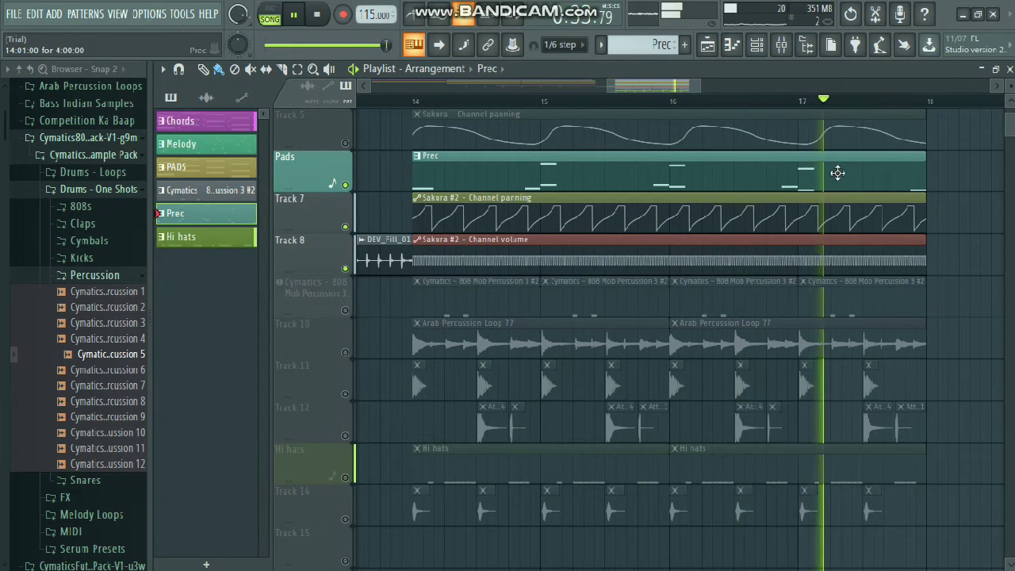
{"action": "scroll", "coordinate": [688, 239], "scroll_direction": "up", "scroll_amount": 2}
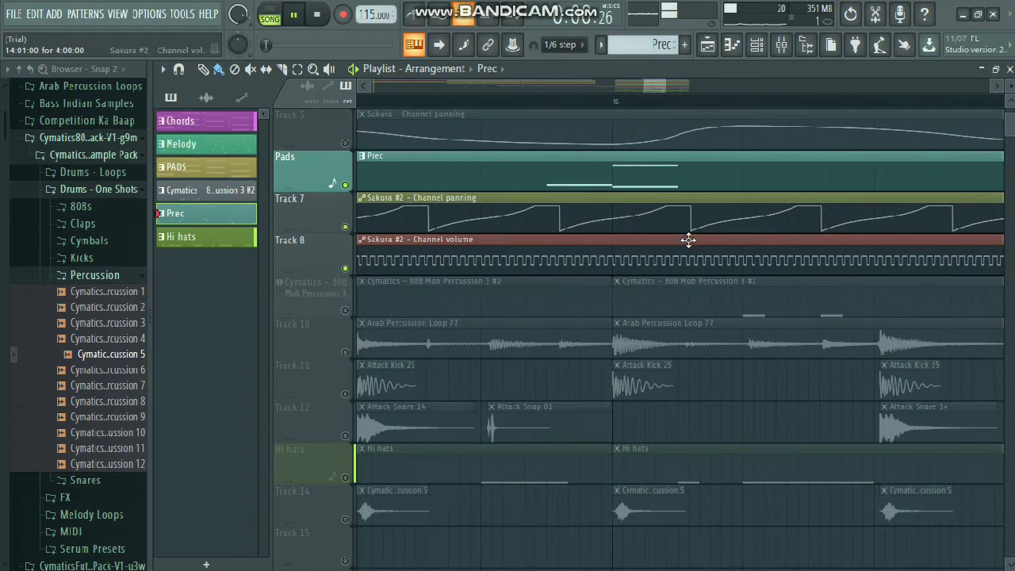
{"action": "scroll", "coordinate": [688, 240], "scroll_direction": "down", "scroll_amount": 2}
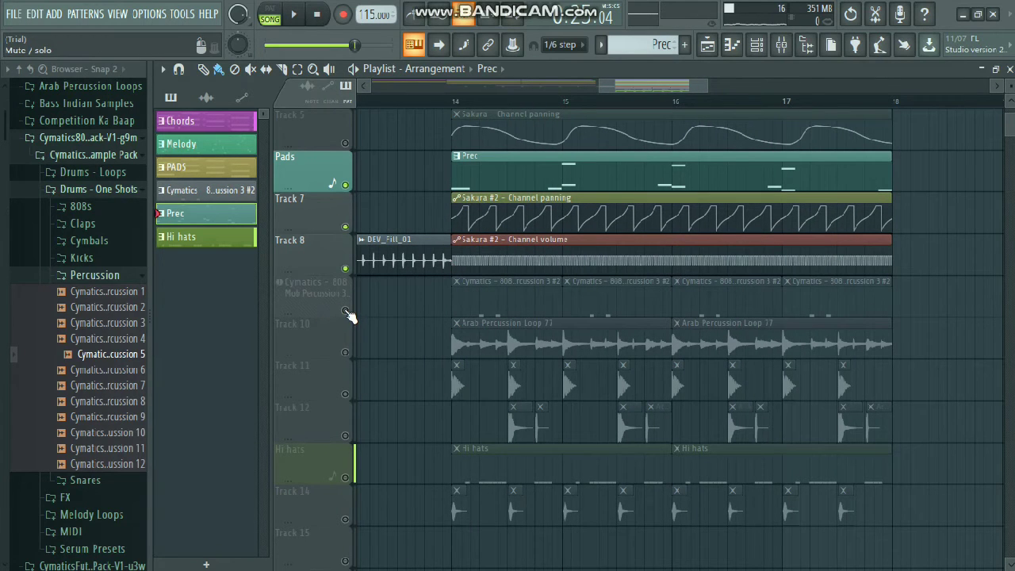
- Solo the Cymatics - 808 Mob Percussion 3 track, play its clips from bar 14 and stop playback
{"action": "scroll", "coordinate": [515, 300], "scroll_direction": "down", "scroll_amount": 2}
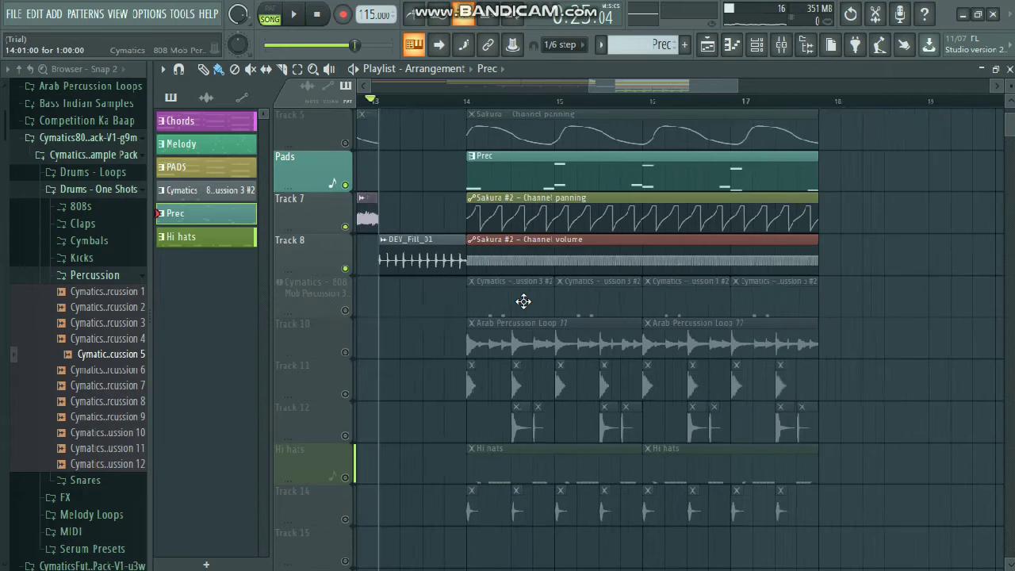
{"action": "right_click", "coordinate": [346, 311]}
{"action": "key", "text": "space"}
{"action": "scroll", "coordinate": [471, 283], "scroll_direction": "up", "scroll_amount": 4}
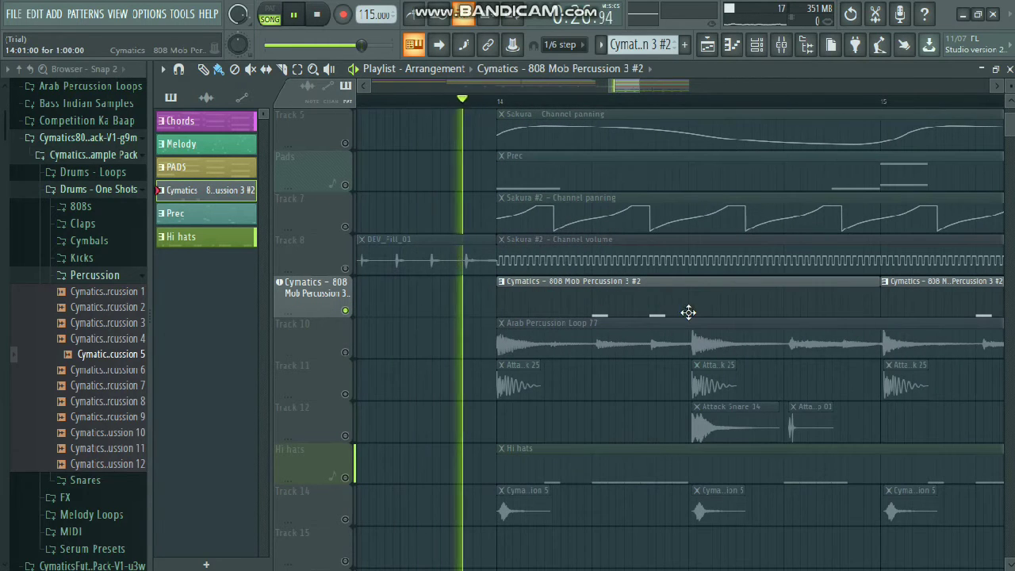
{"action": "scroll", "coordinate": [646, 379], "scroll_direction": "down", "scroll_amount": 2}
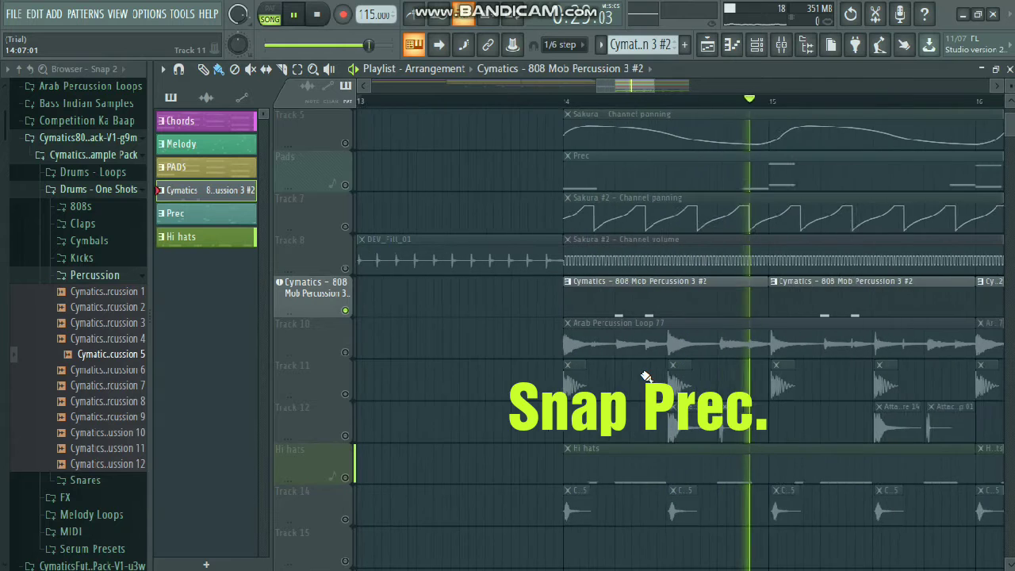
{"action": "key", "text": "space"}
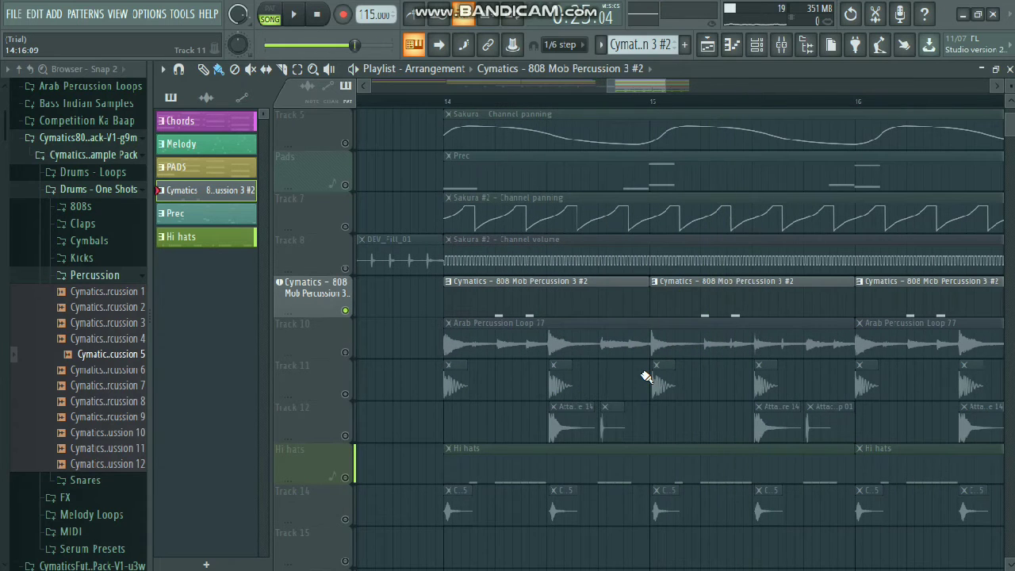
- Solo Track 10 and play the Arab Percussion Loop 77 clips from bar 14
{"action": "right_click", "coordinate": [344, 354]}
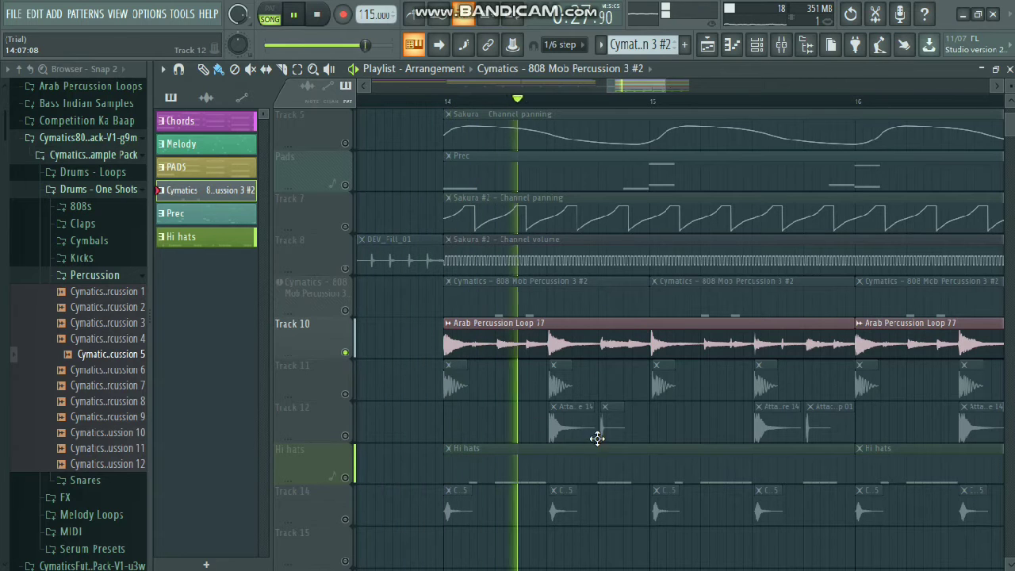
{"action": "scroll", "coordinate": [604, 437], "scroll_direction": "down", "scroll_amount": 1}
{"action": "scroll", "coordinate": [604, 438], "scroll_direction": "down", "scroll_amount": 1}
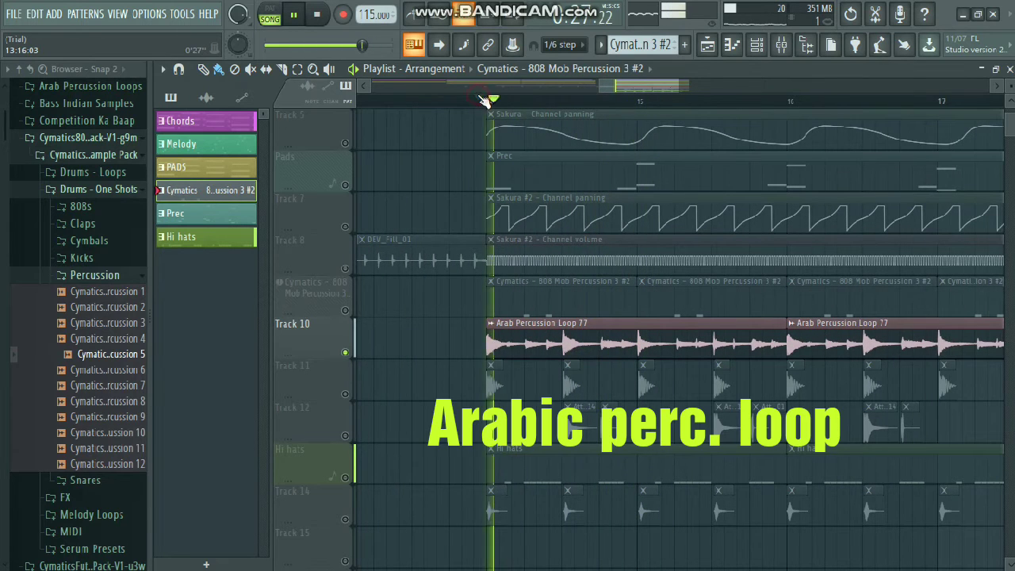
{"action": "scroll", "coordinate": [593, 412], "scroll_direction": "down", "scroll_amount": 1}
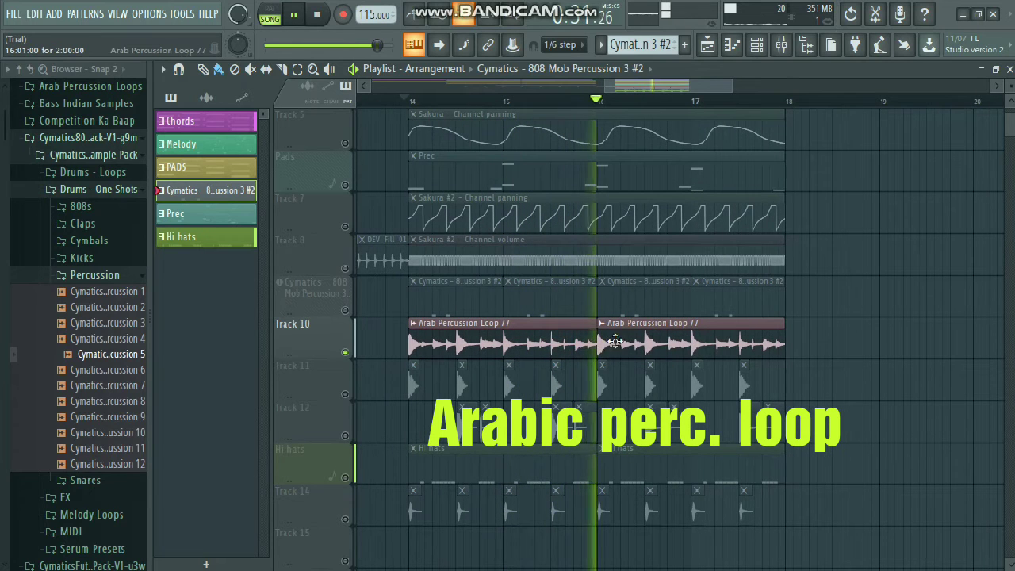
- Solo Track 11 and play the Attack Kick 25 clips from just before bar 14
{"action": "right_click", "coordinate": [346, 393]}
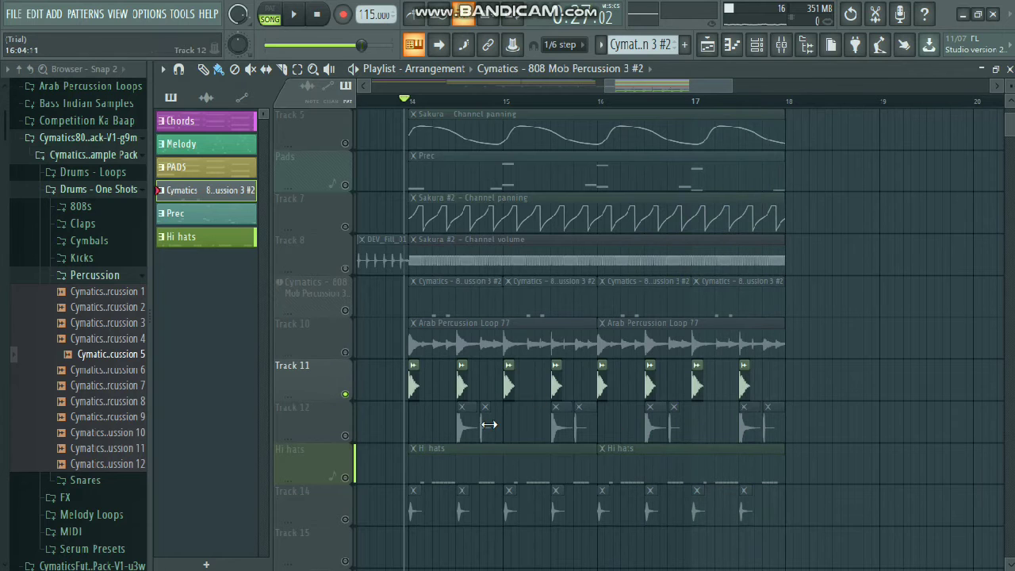
{"action": "scroll", "coordinate": [354, 442], "scroll_direction": "up", "scroll_amount": 3}
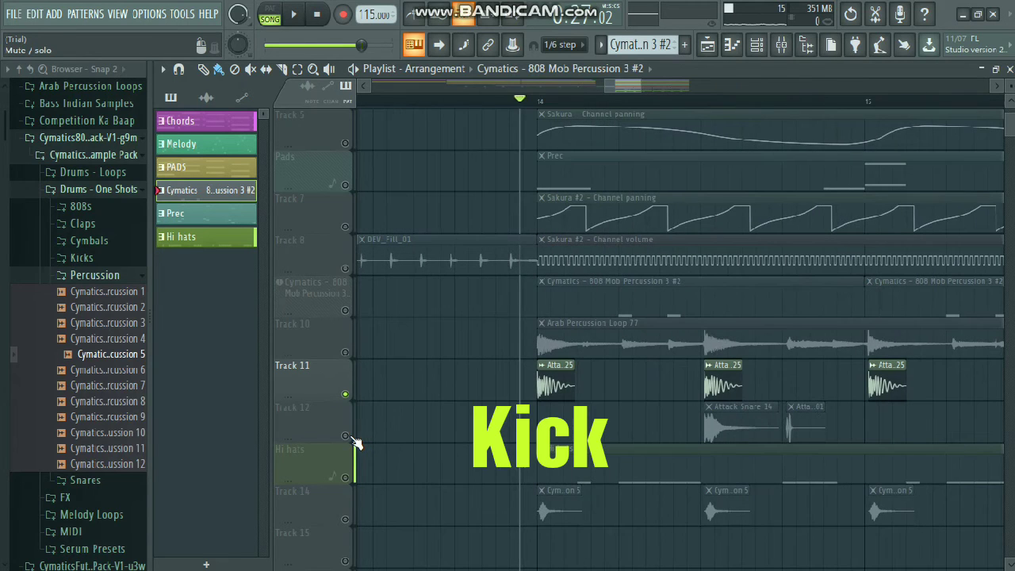
{"action": "key", "text": "space"}
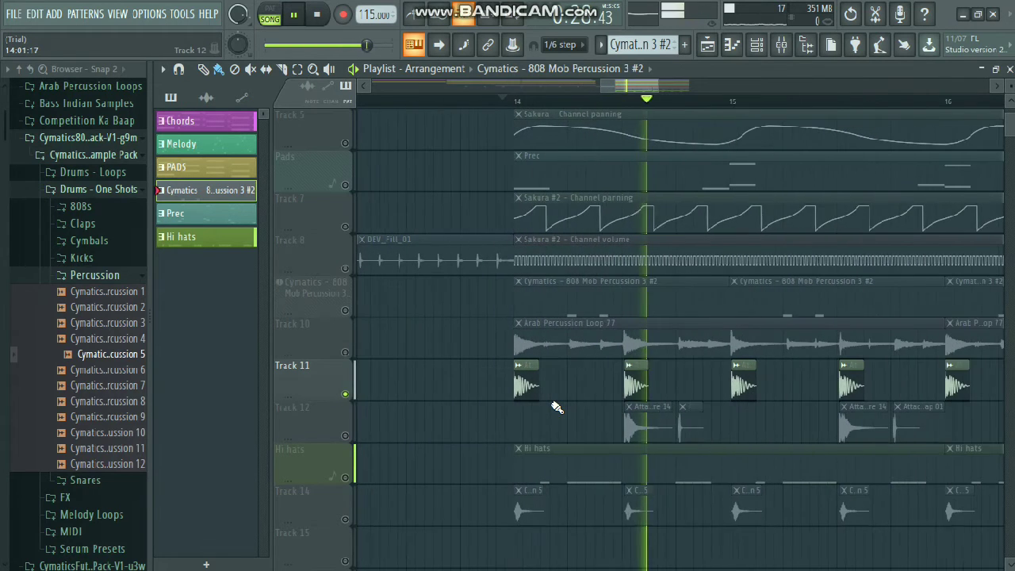
{"action": "scroll", "coordinate": [670, 415], "scroll_direction": "down", "scroll_amount": 2}
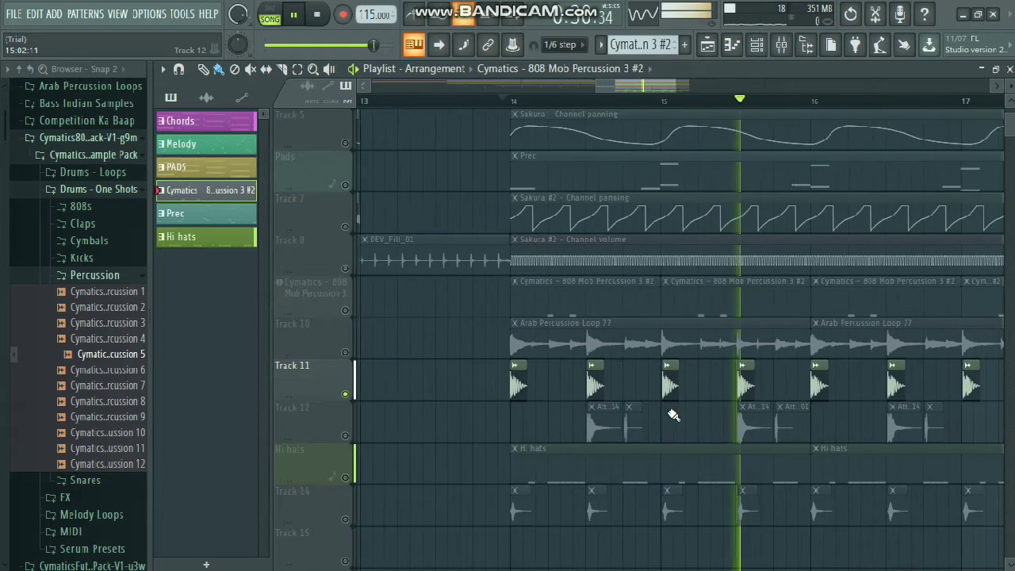
- Play the Track 12 snare and snap clips together with the Track 11 kicks, and solo Track 12
{"action": "left_click", "coordinate": [346, 436]}
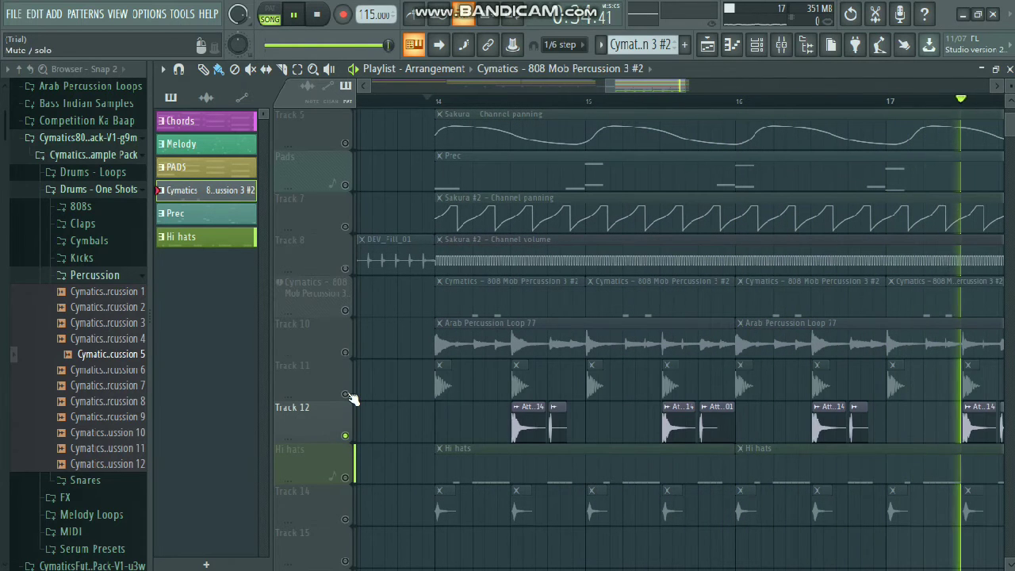
{"action": "key", "text": "space"}
{"action": "scroll", "coordinate": [555, 420], "scroll_direction": "up", "scroll_amount": 4}
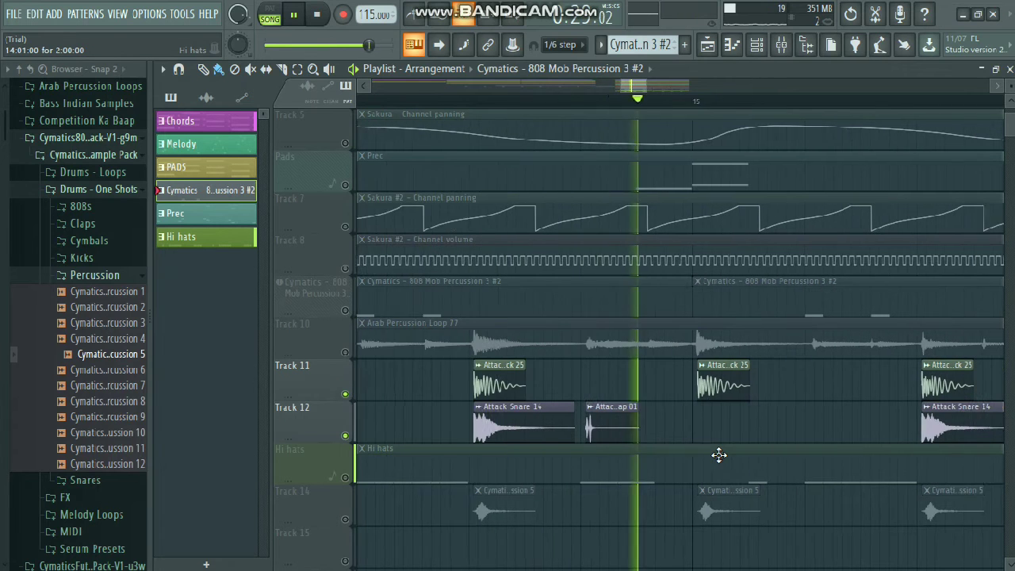
{"action": "scroll", "coordinate": [718, 454], "scroll_direction": "down", "scroll_amount": 2}
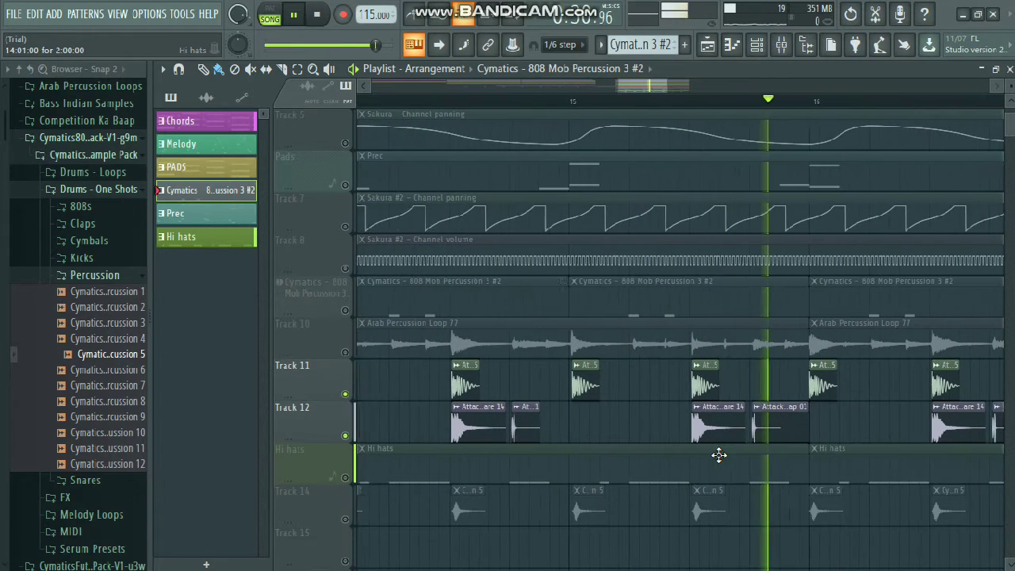
{"action": "scroll", "coordinate": [782, 436], "scroll_direction": "down", "scroll_amount": 3}
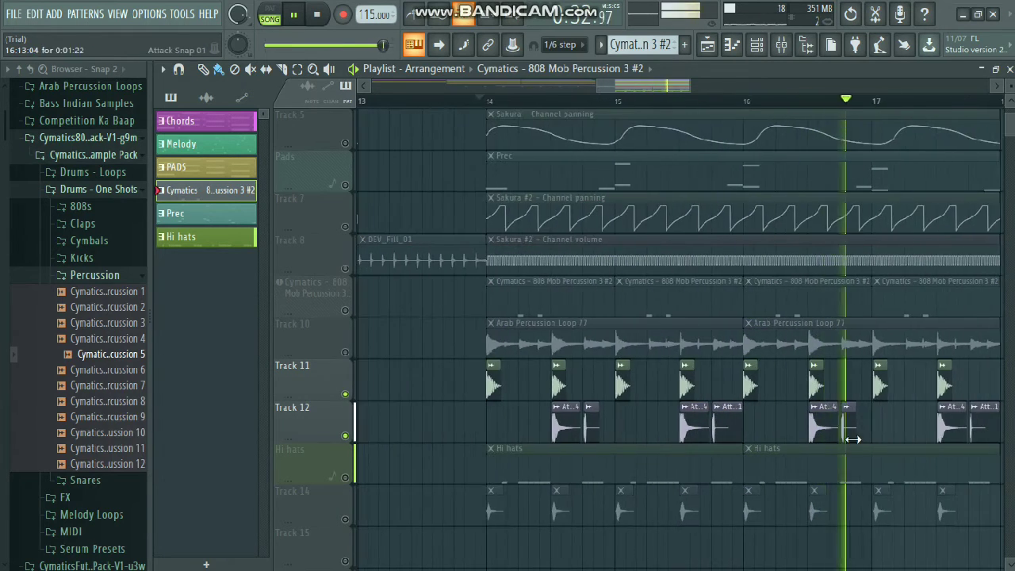
{"action": "right_click", "coordinate": [345, 436]}
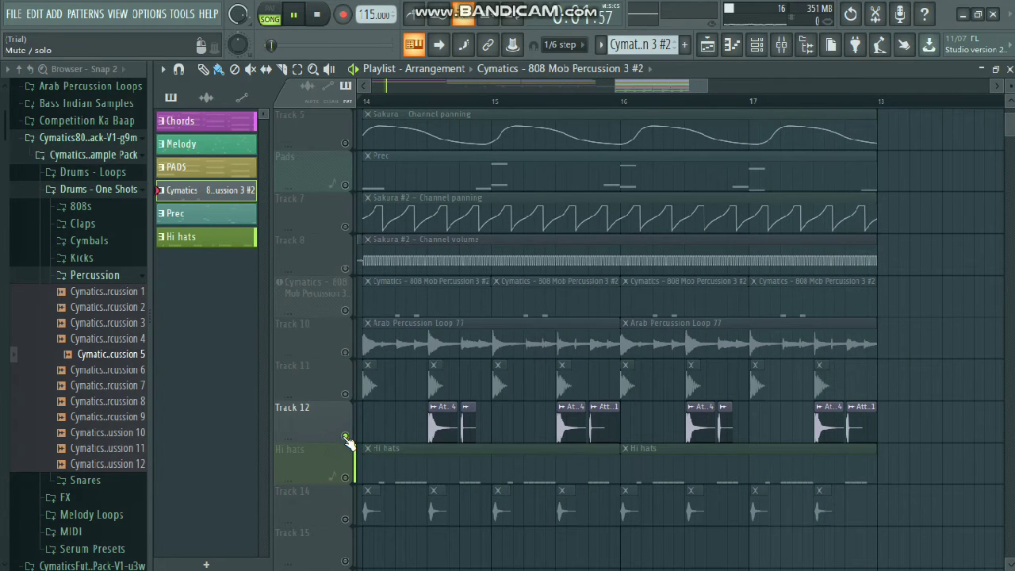
- Solo the Hi hats track, play its clips through bars 14 to 17 and stop playback
{"action": "right_click", "coordinate": [345, 478]}
{"action": "scroll", "coordinate": [418, 476], "scroll_direction": "up", "scroll_amount": 3}
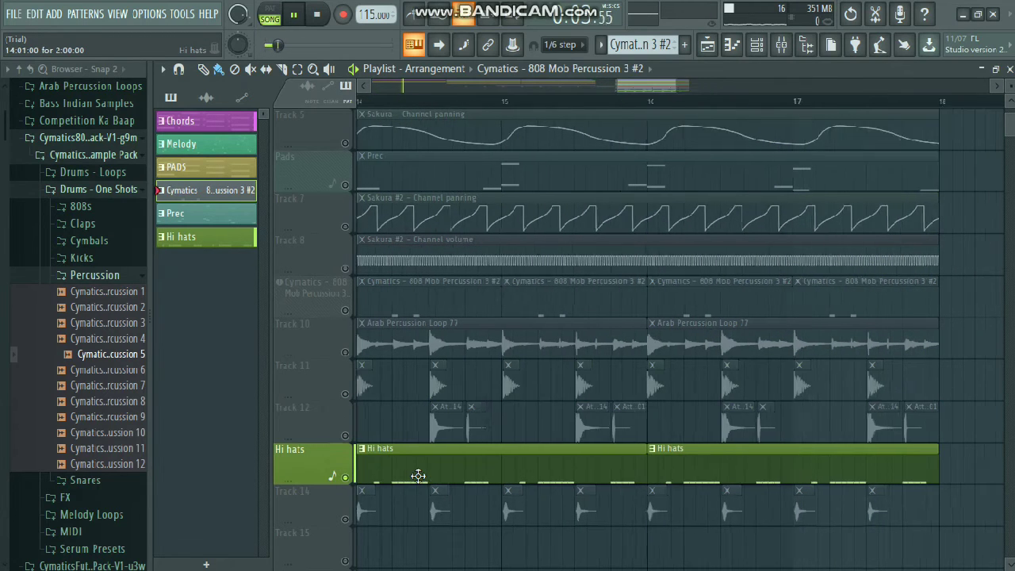
{"action": "scroll", "coordinate": [418, 476], "scroll_direction": "left", "scroll_amount": 1}
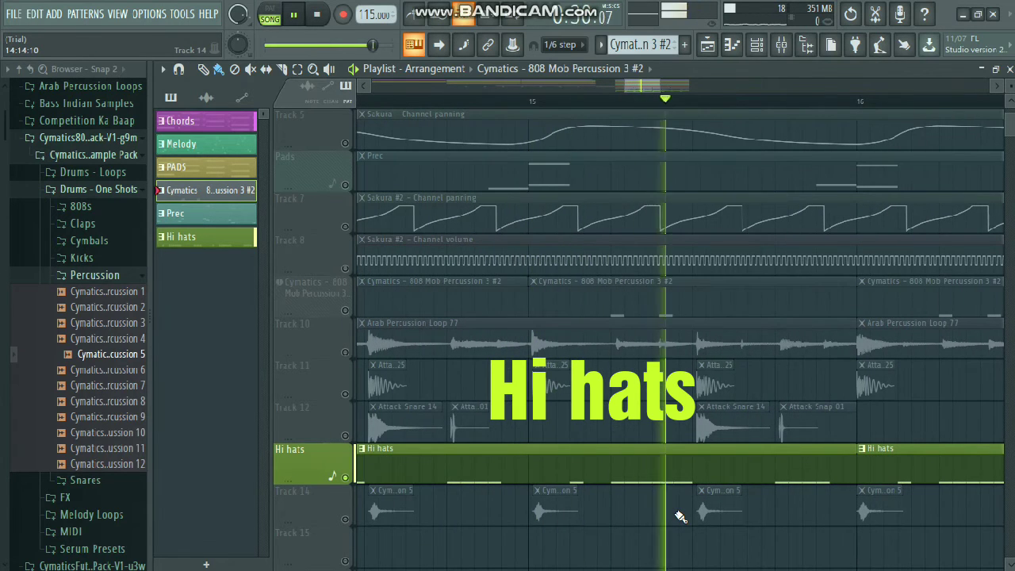
{"action": "scroll", "coordinate": [680, 516], "scroll_direction": "down", "scroll_amount": 2}
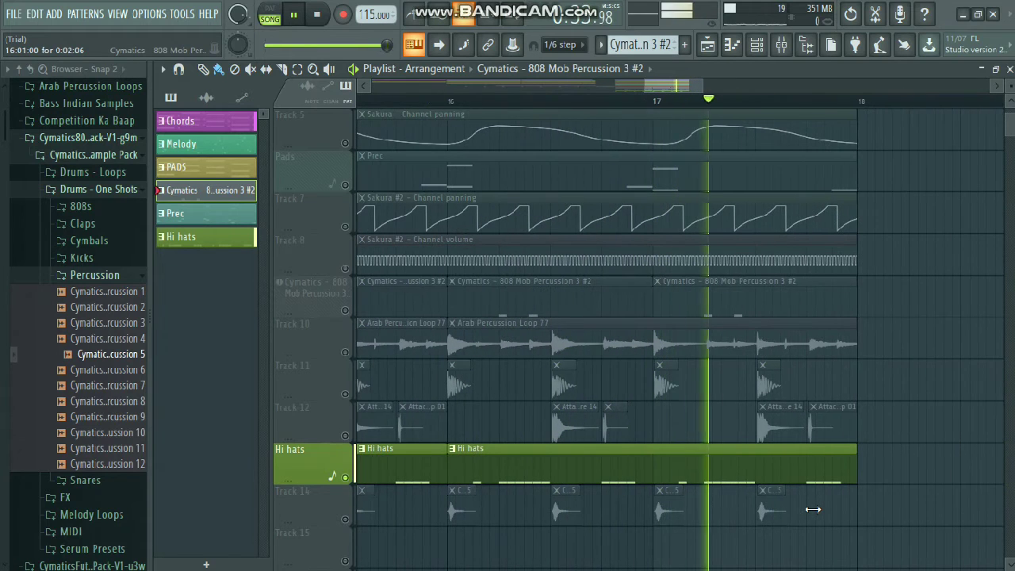
{"action": "key", "text": "space"}
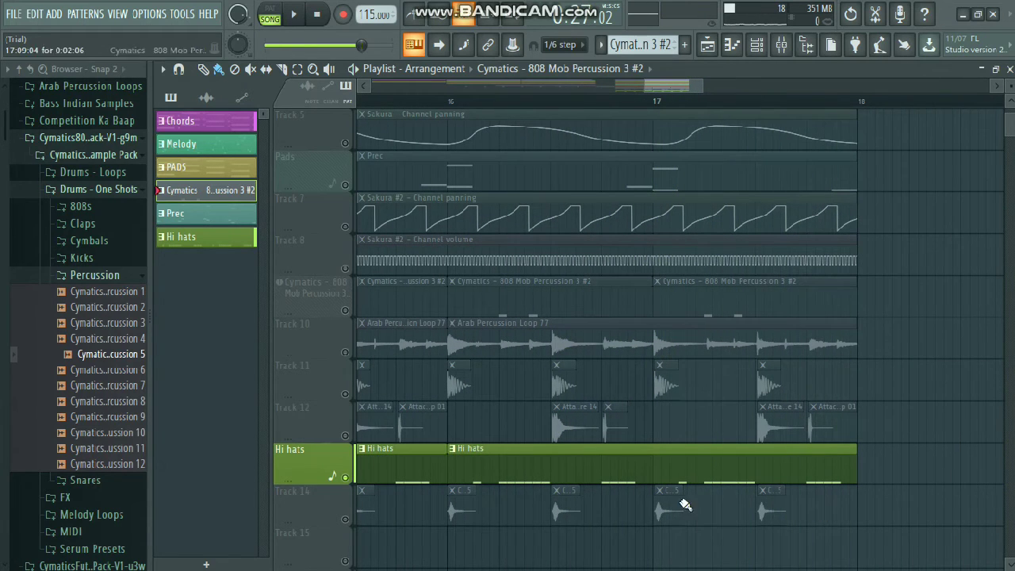
- Unmute Track 14 to play its Cymatics percussion 5 clips together with the hi hats
{"action": "left_click", "coordinate": [345, 520]}
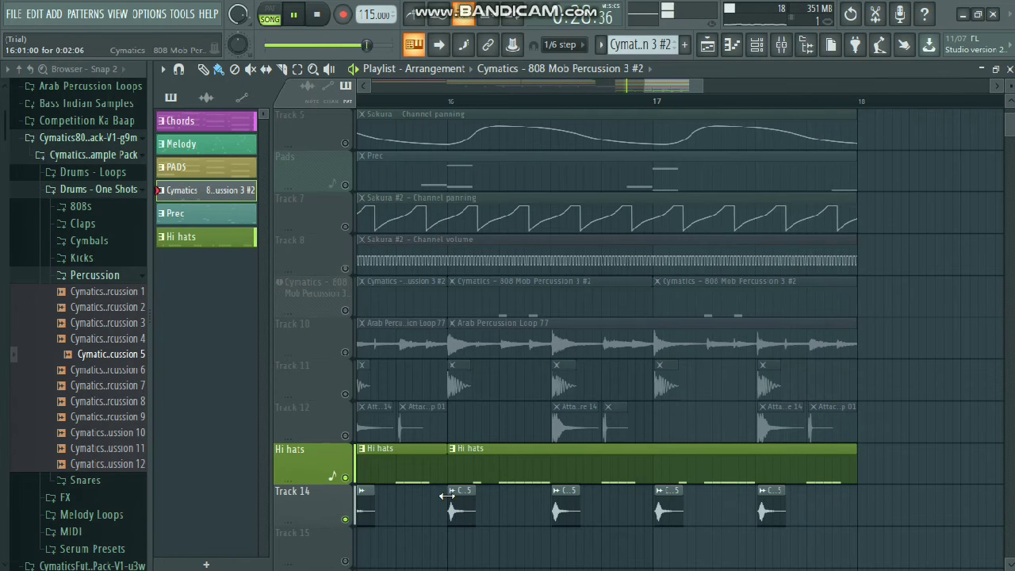
{"action": "scroll", "coordinate": [446, 497], "scroll_direction": "up", "scroll_amount": 3}
{"action": "scroll", "coordinate": [447, 497], "scroll_direction": "down", "scroll_amount": 5}
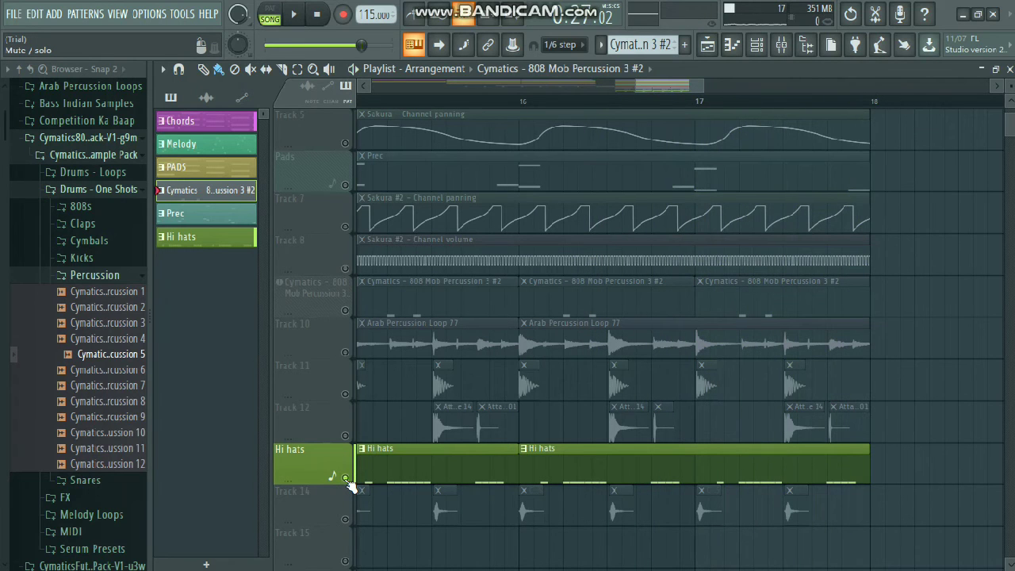
- Unmute all playlist tracks with the whole arrangement in view, and open the mixer
{"action": "scroll", "coordinate": [486, 467], "scroll_direction": "up", "scroll_amount": 4}
{"action": "scroll", "coordinate": [486, 467], "scroll_direction": "down", "scroll_amount": 3}
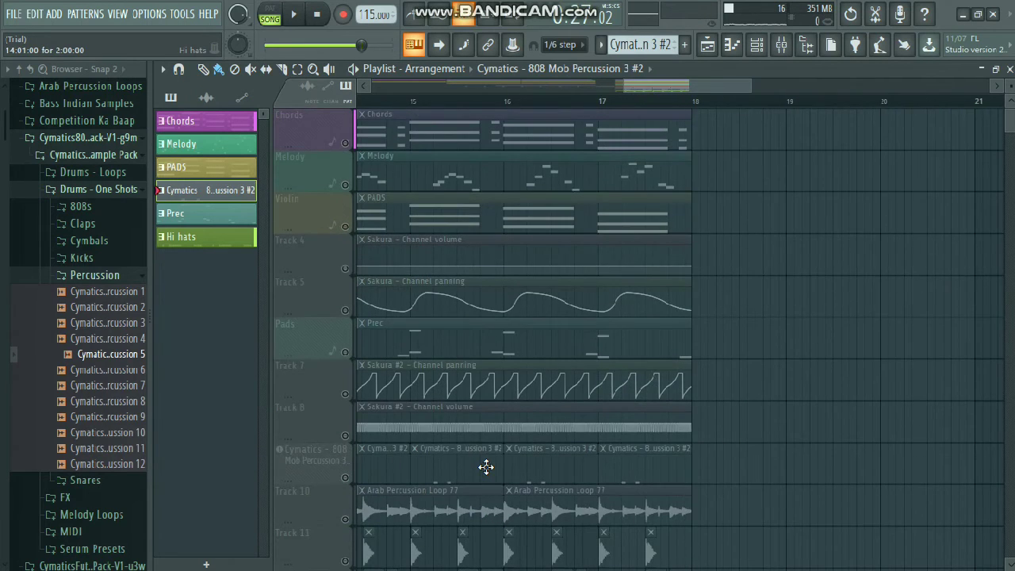
{"action": "scroll", "coordinate": [486, 467], "scroll_direction": "up", "scroll_amount": 2}
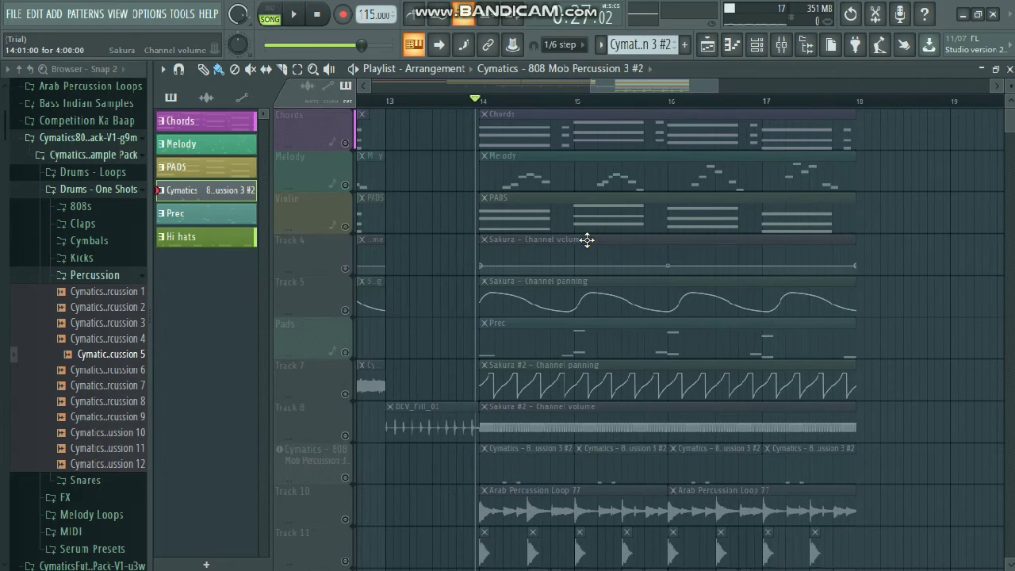
{"action": "scroll", "coordinate": [587, 240], "scroll_direction": "down", "scroll_amount": 4}
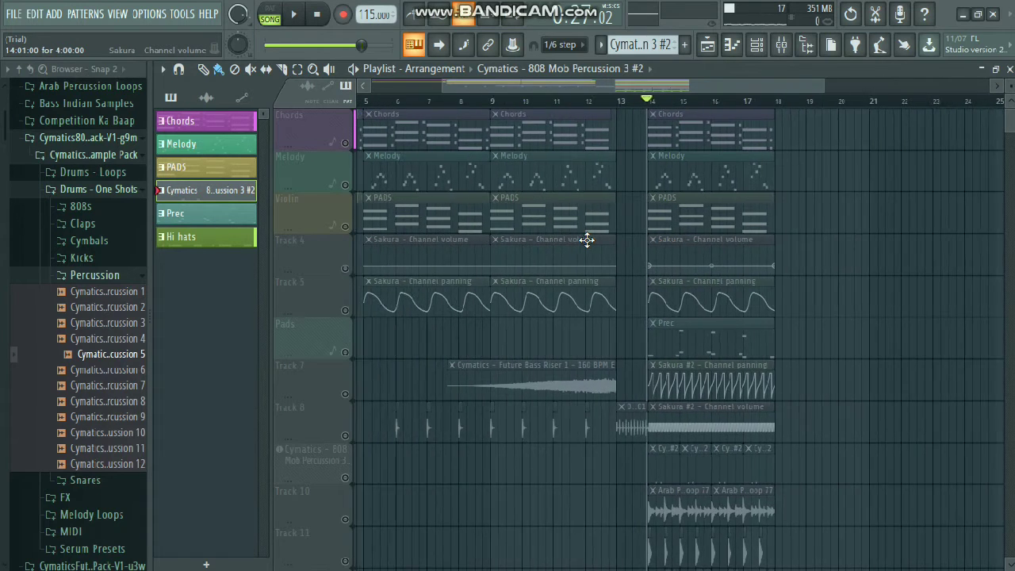
{"action": "scroll", "coordinate": [587, 240], "scroll_direction": "up", "scroll_amount": 4}
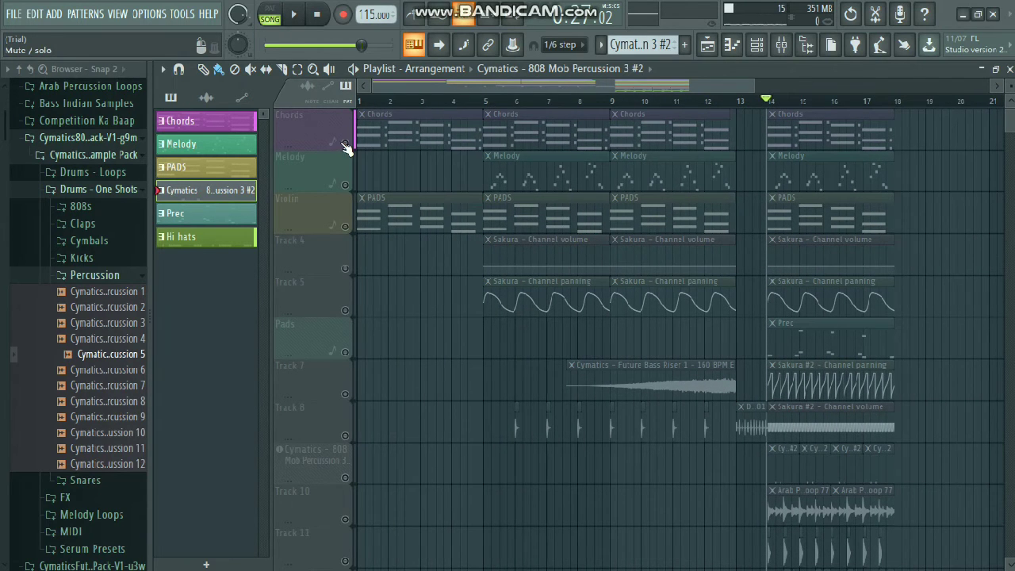
{"action": "left_click", "coordinate": [346, 145]}
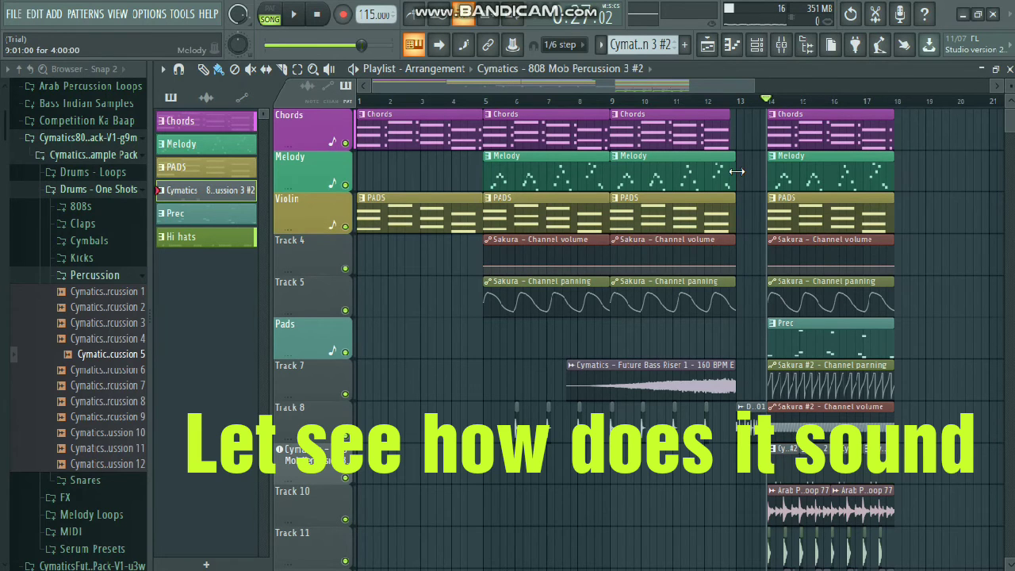
{"action": "left_click", "coordinate": [780, 49]}
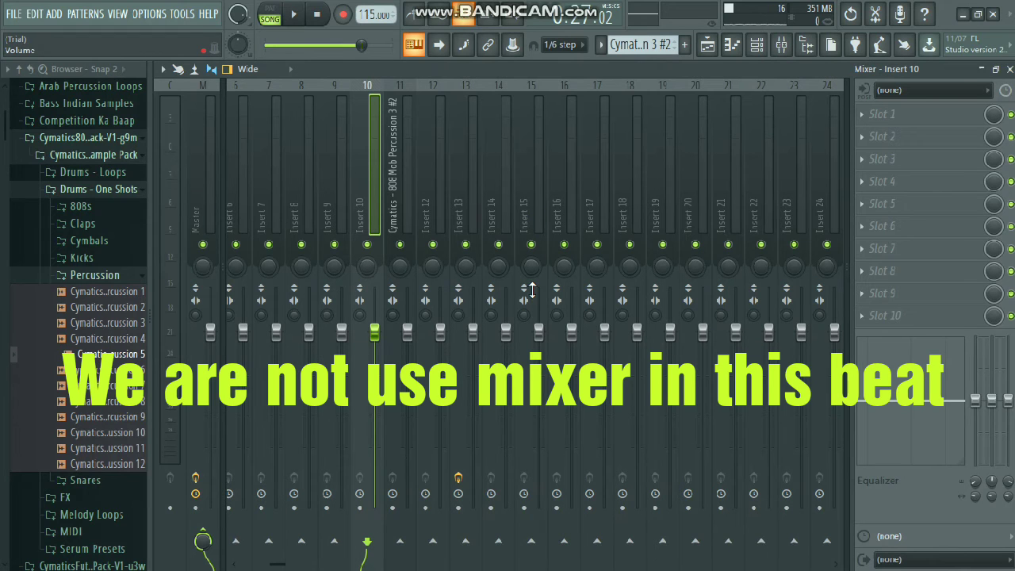
- Close the mixer and play the full arrangement from bar 1 up to the drum section at bar 14
{"action": "key", "text": "space"}
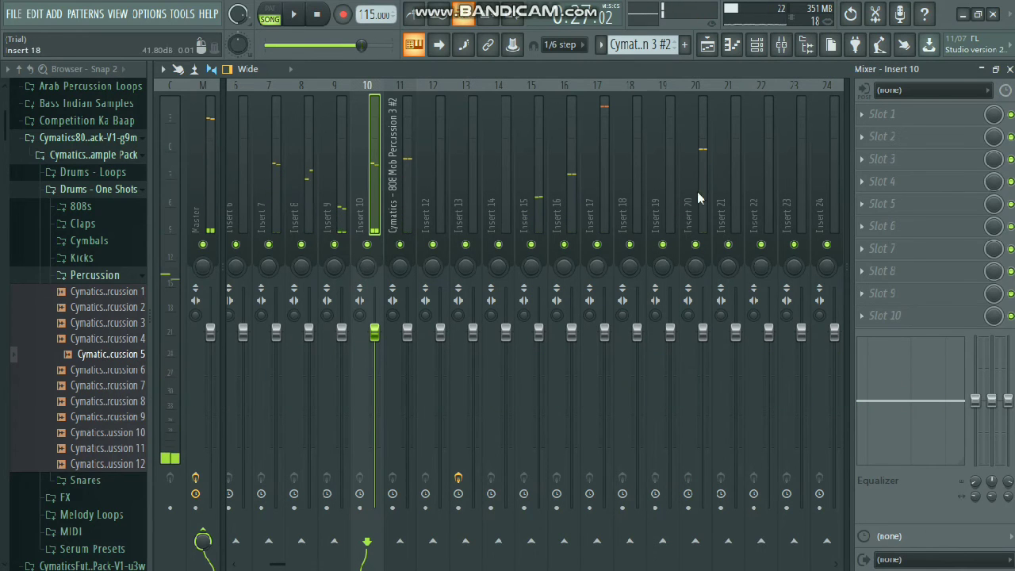
{"action": "left_click", "coordinate": [1010, 69]}
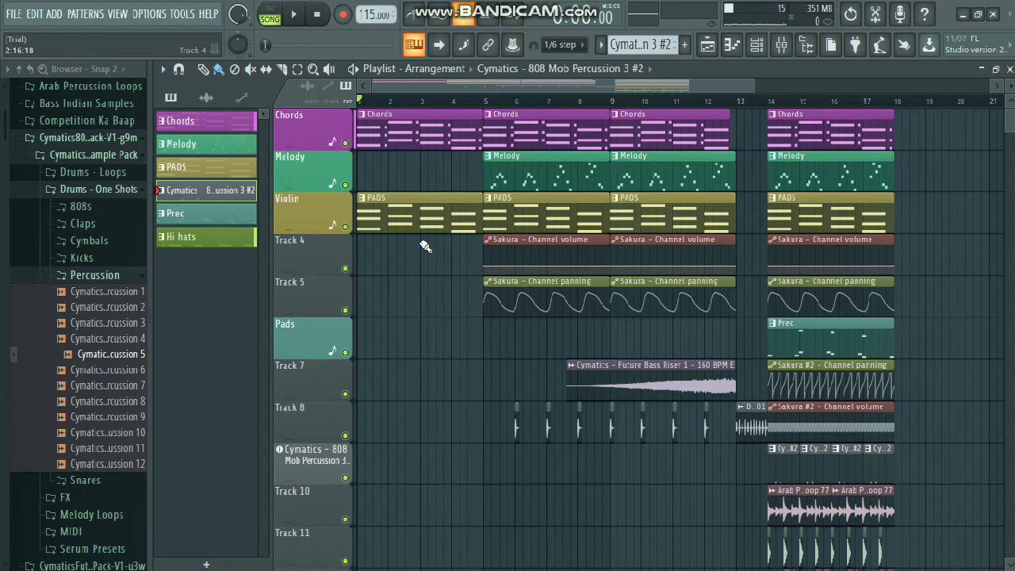
{"action": "scroll", "coordinate": [425, 246], "scroll_direction": "up", "scroll_amount": 5}
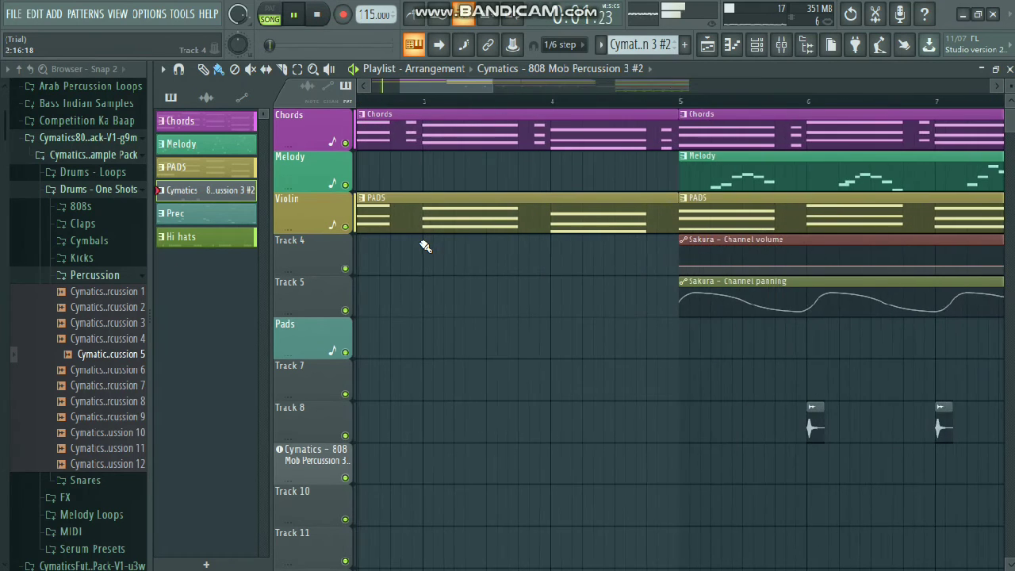
{"action": "scroll", "coordinate": [730, 255], "scroll_direction": "right", "scroll_amount": 4}
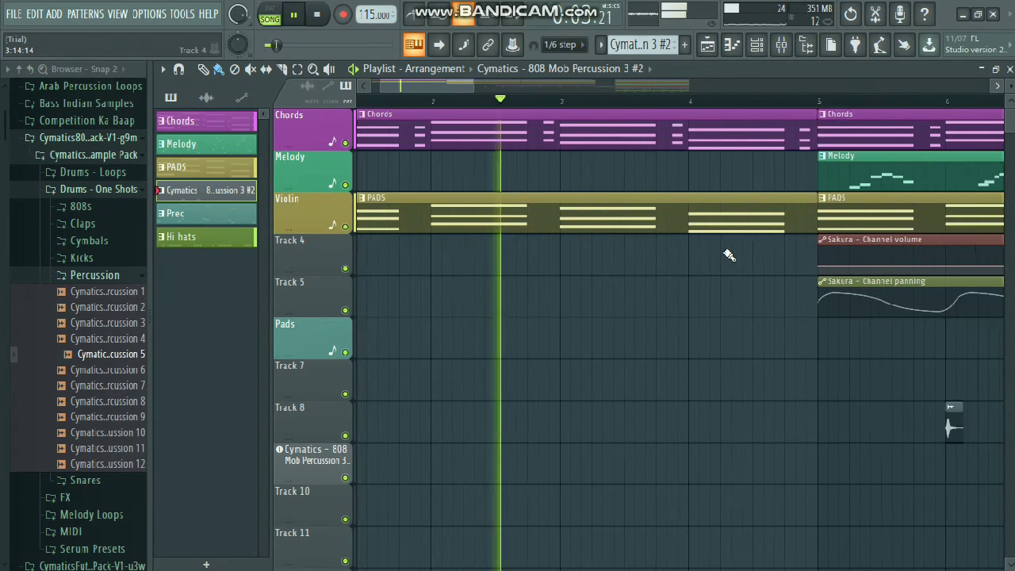
{"action": "scroll", "coordinate": [730, 254], "scroll_direction": "right", "scroll_amount": 4}
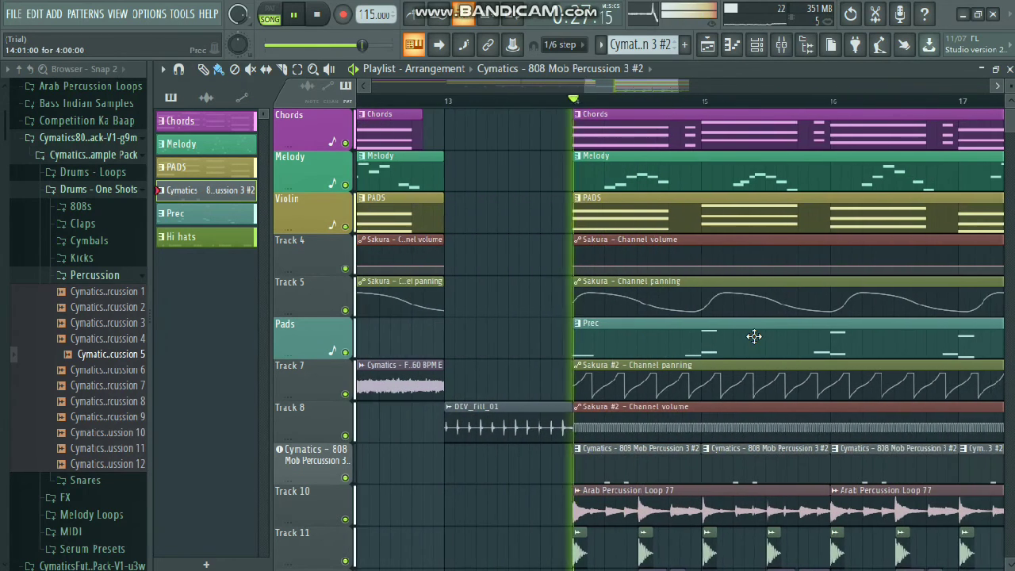
- Play bars 14 to 17 with the percussion, Hi hats and Track 14 clips in view, and stop playback
{"action": "scroll", "coordinate": [753, 336], "scroll_direction": "down", "scroll_amount": 3}
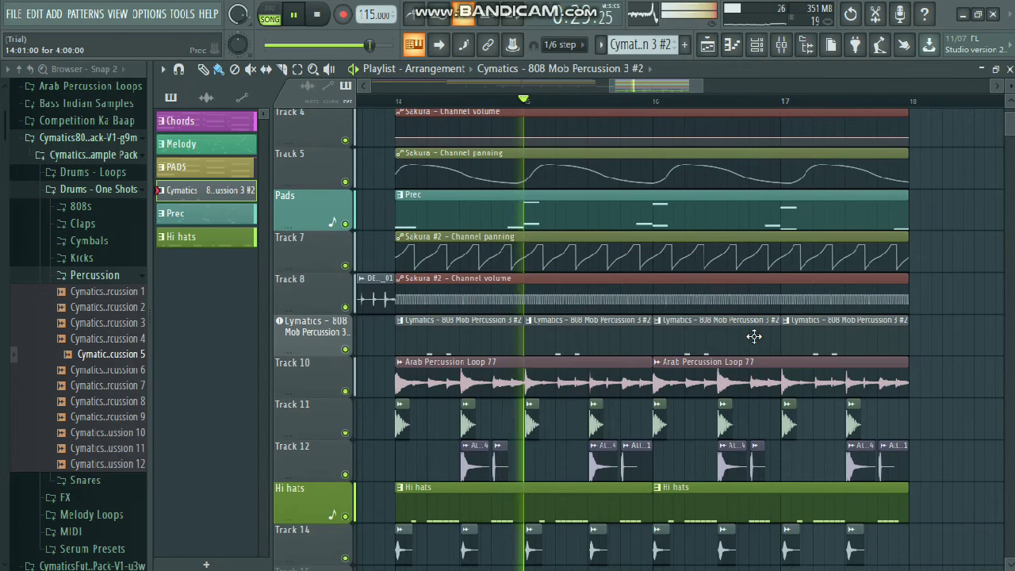
{"action": "scroll", "coordinate": [754, 336], "scroll_direction": "down", "scroll_amount": 2, "text": "ctrl"}
{"action": "scroll", "coordinate": [753, 336], "scroll_direction": "up", "scroll_amount": 3}
{"action": "scroll", "coordinate": [754, 336], "scroll_direction": "down", "scroll_amount": 5}
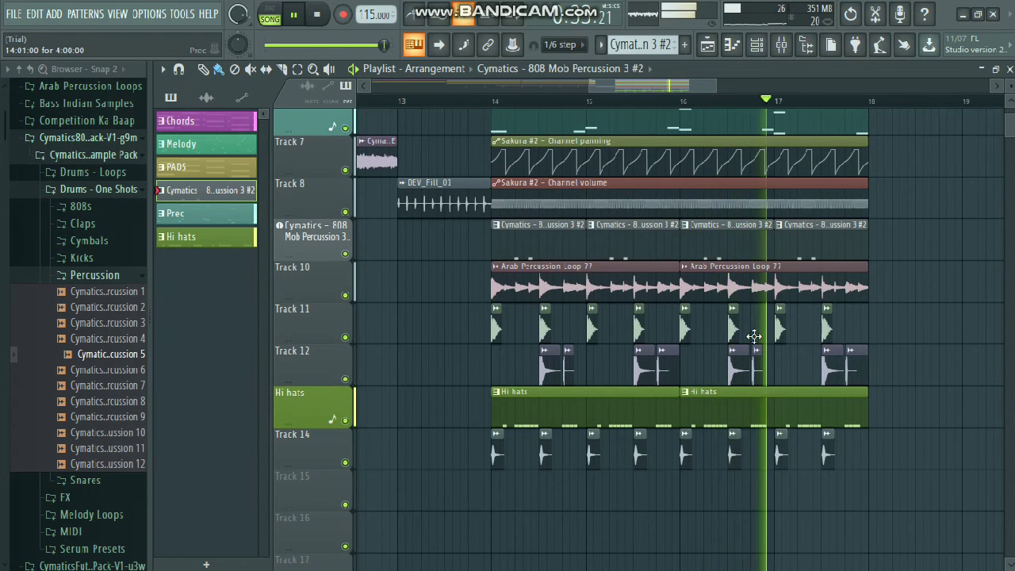
{"action": "scroll", "coordinate": [753, 336], "scroll_direction": "down", "scroll_amount": 1}
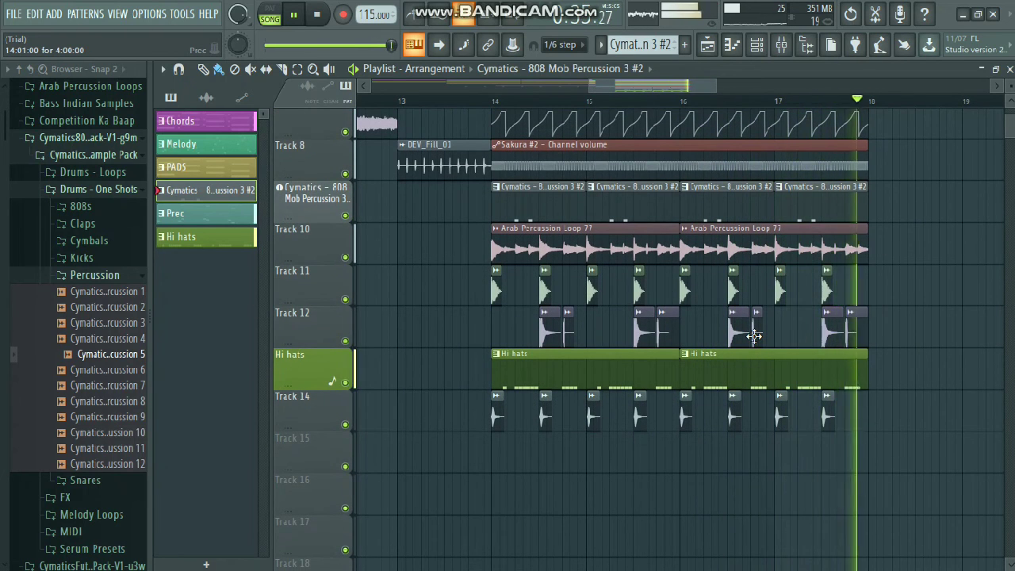
{"action": "scroll", "coordinate": [753, 337], "scroll_direction": "down", "scroll_amount": 2, "text": "ctrl"}
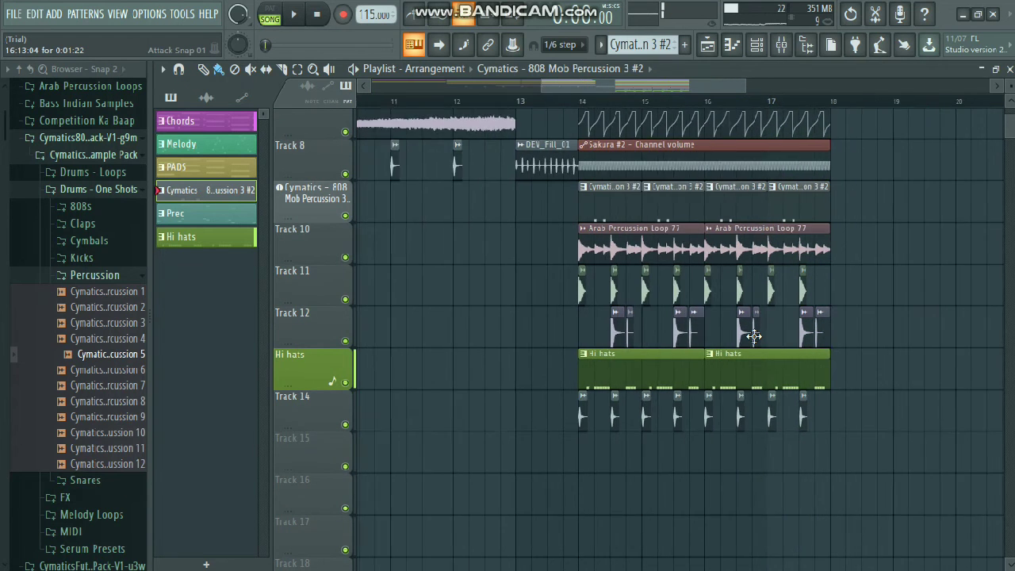
{"action": "scroll", "coordinate": [754, 336], "scroll_direction": "up", "scroll_amount": 6}
{"action": "scroll", "coordinate": [754, 336], "scroll_direction": "left", "scroll_amount": 8}
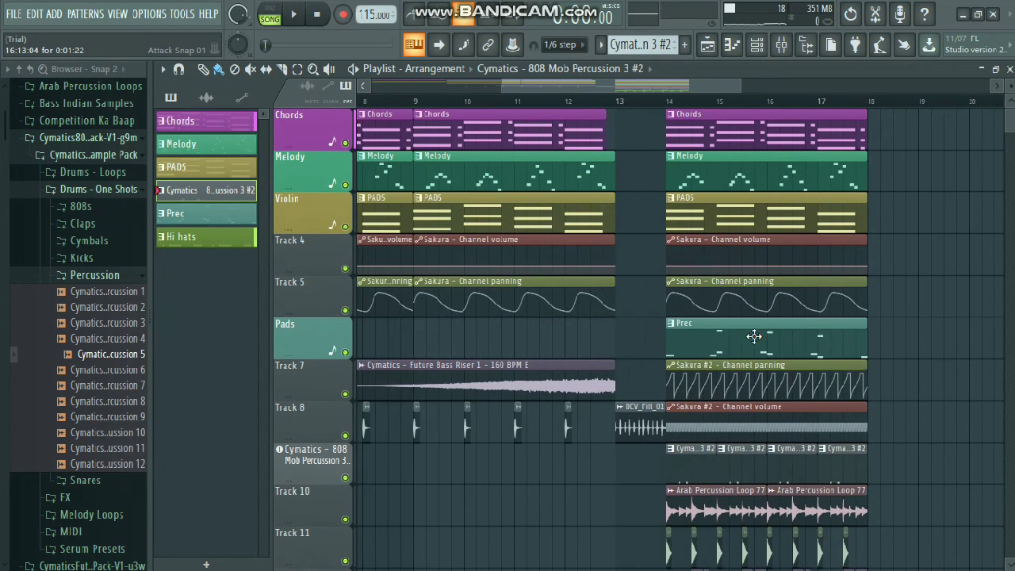
{"action": "scroll", "coordinate": [935, 336], "scroll_direction": "down", "scroll_amount": 1, "text": "ctrl"}
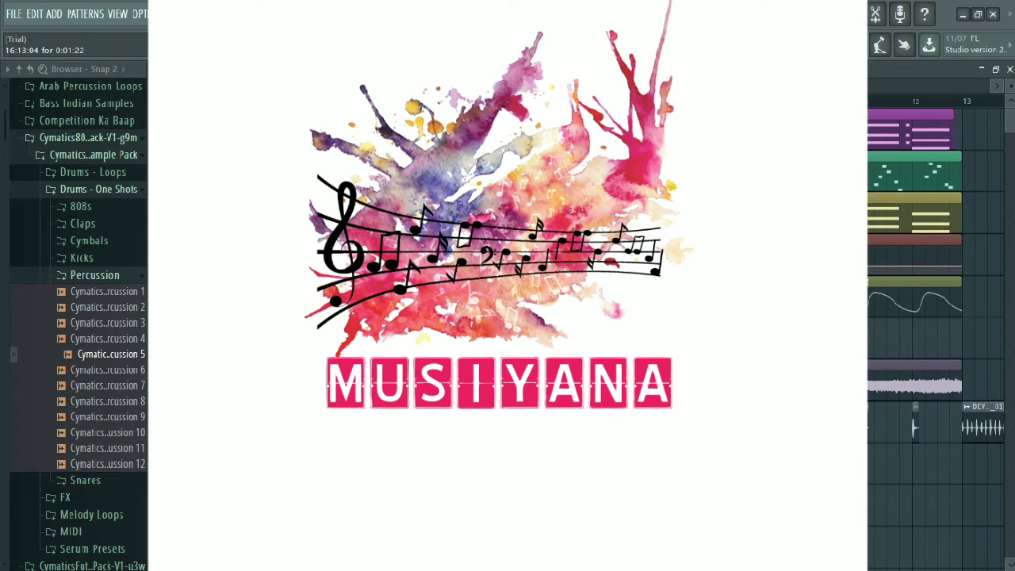
{"action": "scroll", "coordinate": [936, 336], "scroll_direction": "right", "scroll_amount": 4}
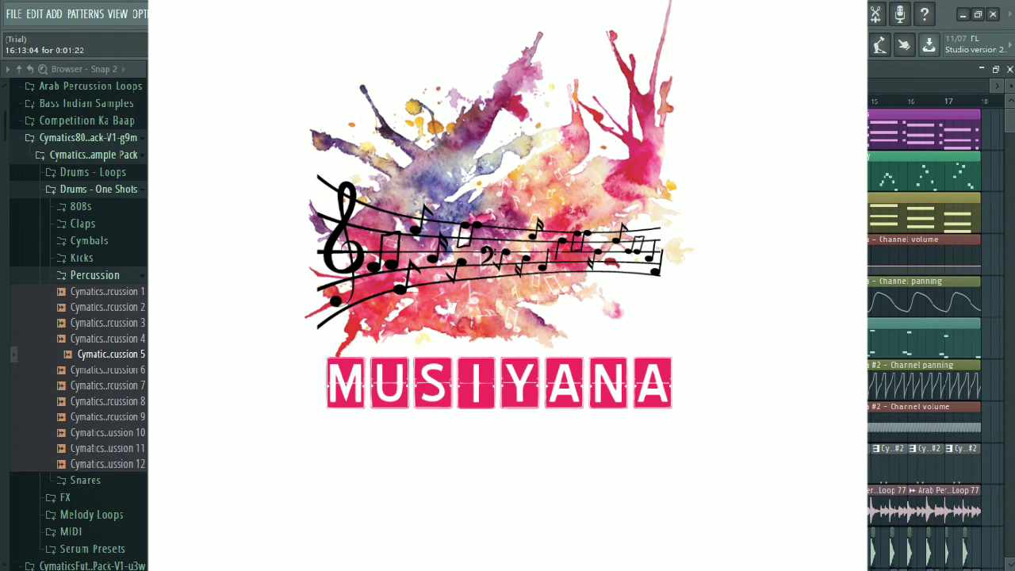
{"action": "scroll", "coordinate": [936, 337], "scroll_direction": "right", "scroll_amount": 4}
{"action": "scroll", "coordinate": [936, 336], "scroll_direction": "down", "scroll_amount": 1}
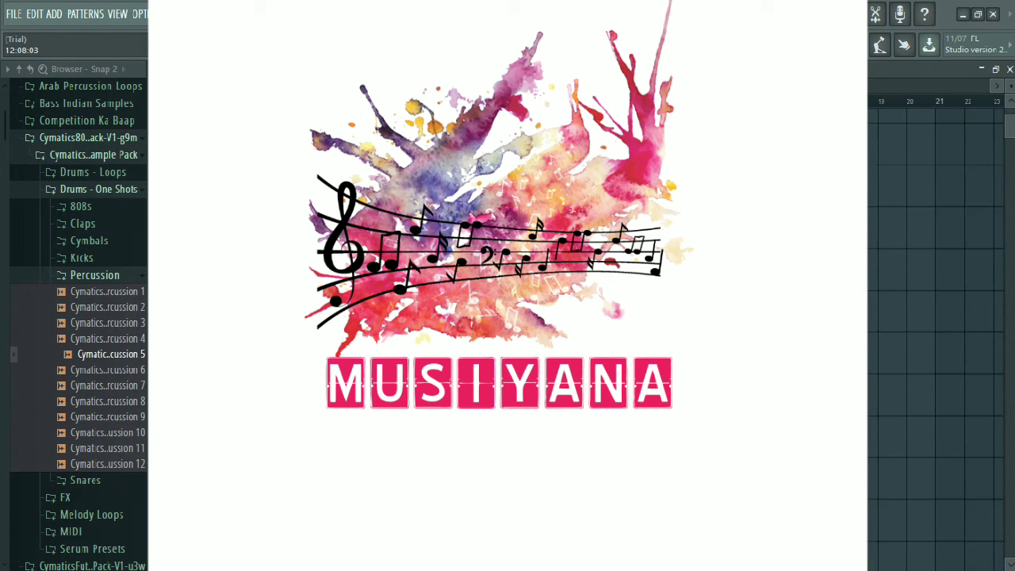
{"action": "scroll", "coordinate": [936, 336], "scroll_direction": "down", "scroll_amount": 1}
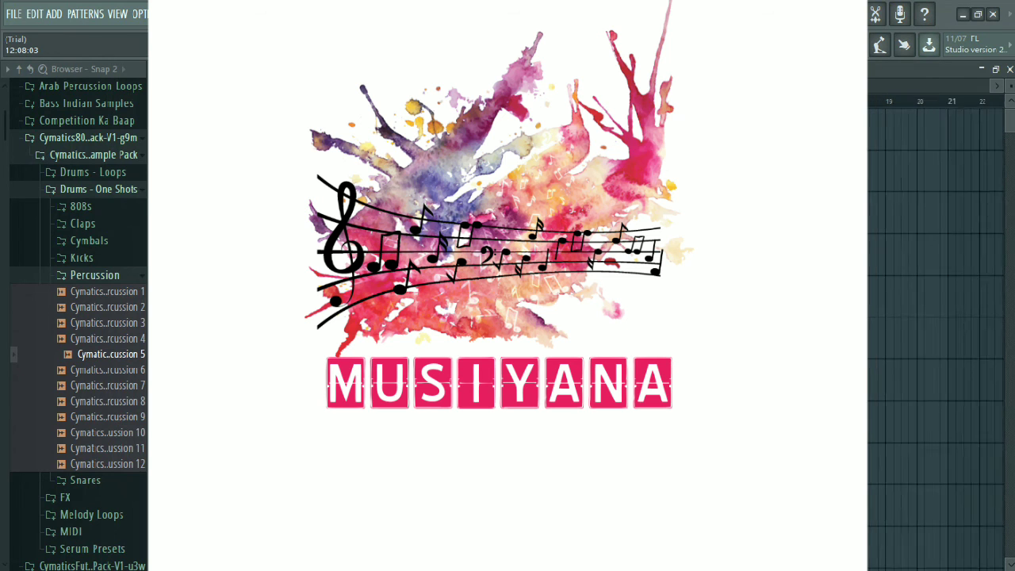